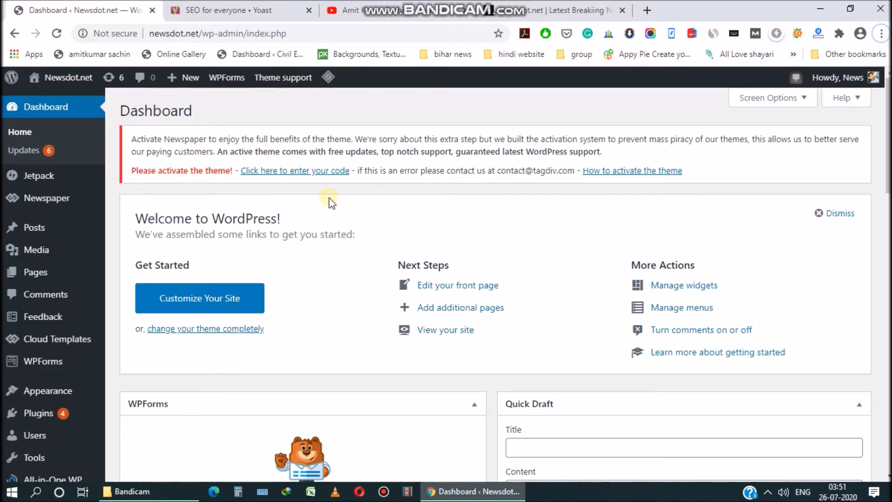
Look over the yoast.com home page and the front page of the Newsdot.net site.
{"action": "key", "text": "ctrl+Tab"}
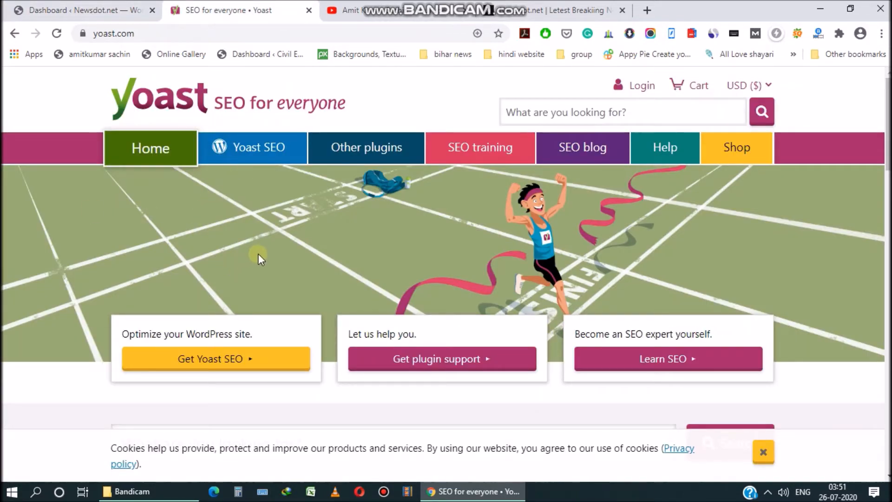
{"action": "left_click", "coordinate": [397, 161]}
{"action": "scroll", "coordinate": [341, 244], "scroll_direction": "down", "scroll_amount": 3}
{"action": "scroll", "coordinate": [339, 246], "scroll_direction": "up", "scroll_amount": 3}
{"action": "scroll", "coordinate": [312, 279], "scroll_direction": "down", "scroll_amount": 2}
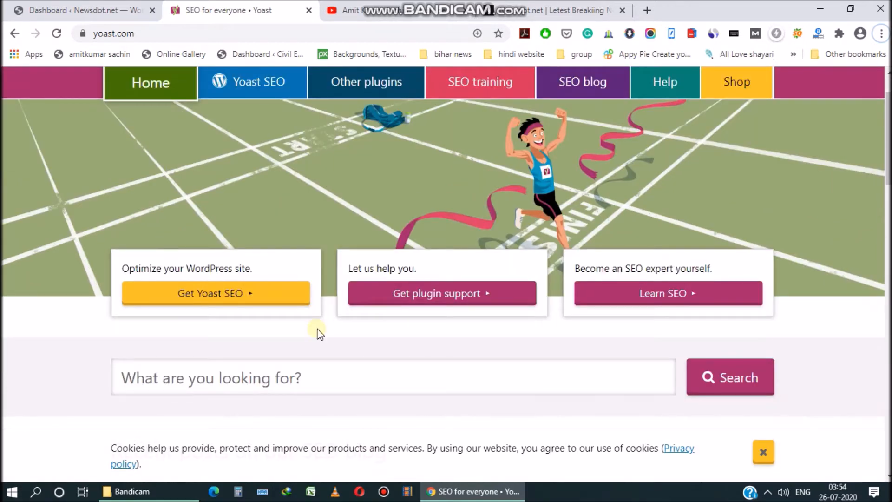
{"action": "scroll", "coordinate": [325, 302], "scroll_direction": "up", "scroll_amount": 2}
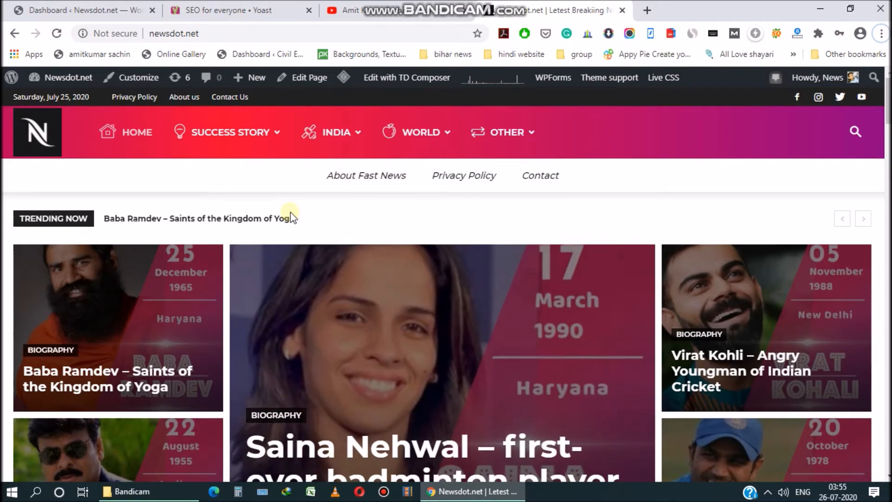
{"action": "scroll", "coordinate": [312, 226], "scroll_direction": "down", "scroll_amount": 8}
{"action": "scroll", "coordinate": [316, 242], "scroll_direction": "down", "scroll_amount": 5}
{"action": "scroll", "coordinate": [319, 252], "scroll_direction": "down", "scroll_amount": 3}
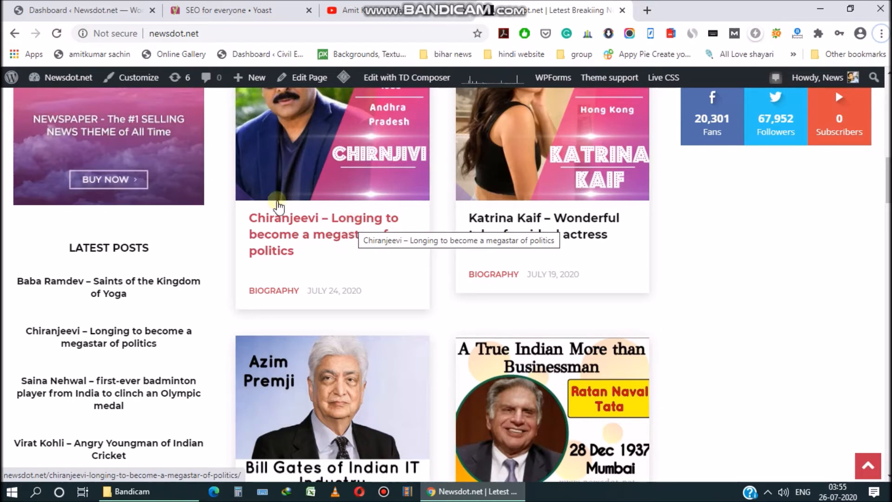
Open the page for adding new plugins in the Newsdot.net WordPress admin and search for "yoast".
{"action": "left_click", "coordinate": [95, 10]}
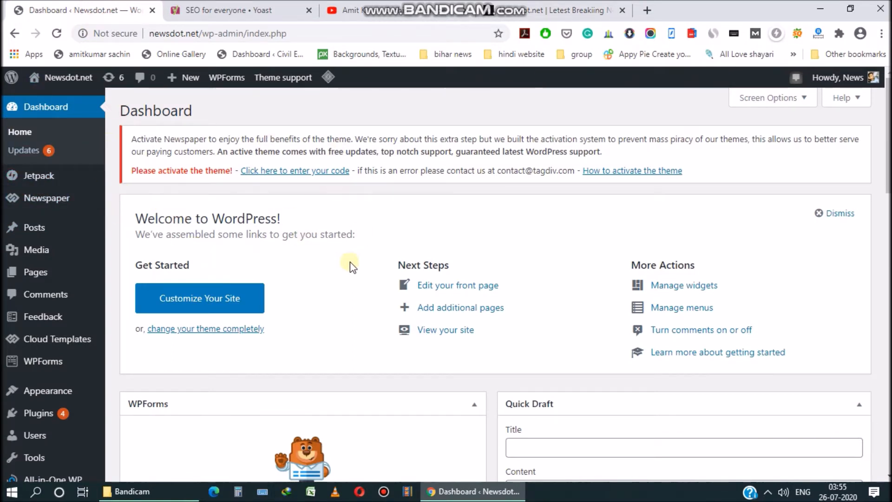
{"action": "scroll", "coordinate": [42, 360], "scroll_direction": "down", "scroll_amount": 1}
{"action": "scroll", "coordinate": [40, 361], "scroll_direction": "down", "scroll_amount": 1}
{"action": "mouse_move", "coordinate": [40, 349]}
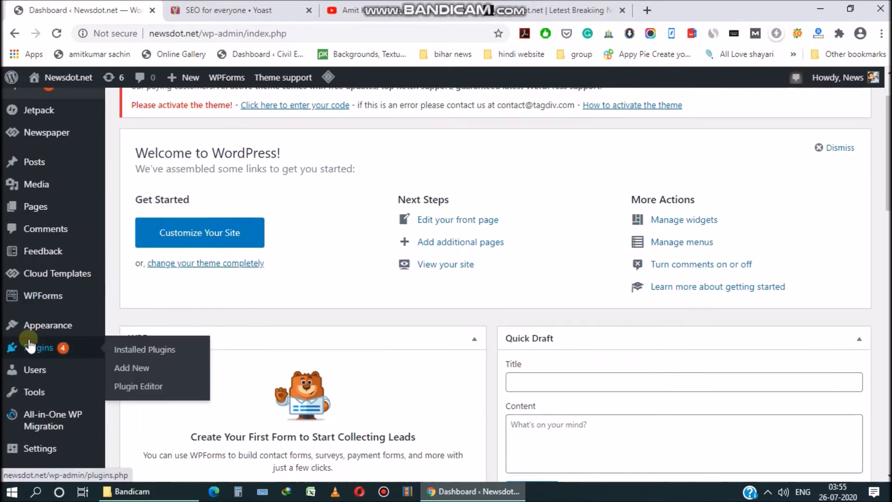
{"action": "left_click", "coordinate": [132, 369]}
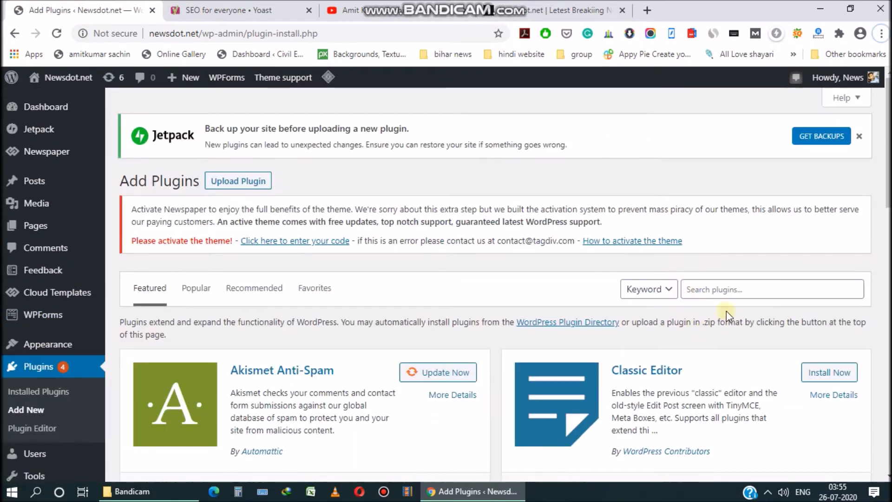
{"action": "left_click", "coordinate": [719, 291]}
{"action": "type", "text": "yo"}
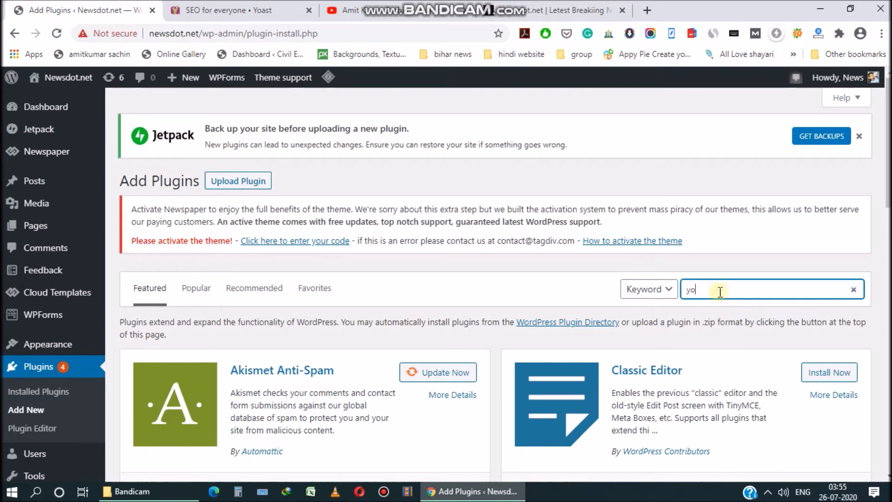
{"action": "type", "text": "ast"}
Install the Yoast SEO plugin from the search results and activate it.
{"action": "scroll", "coordinate": [519, 275], "scroll_direction": "down", "scroll_amount": 1}
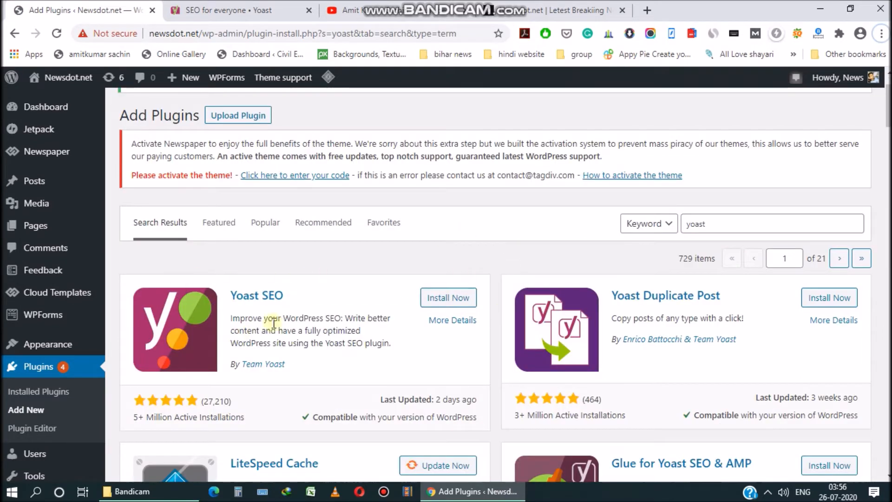
{"action": "scroll", "coordinate": [195, 344], "scroll_direction": "down", "scroll_amount": 1}
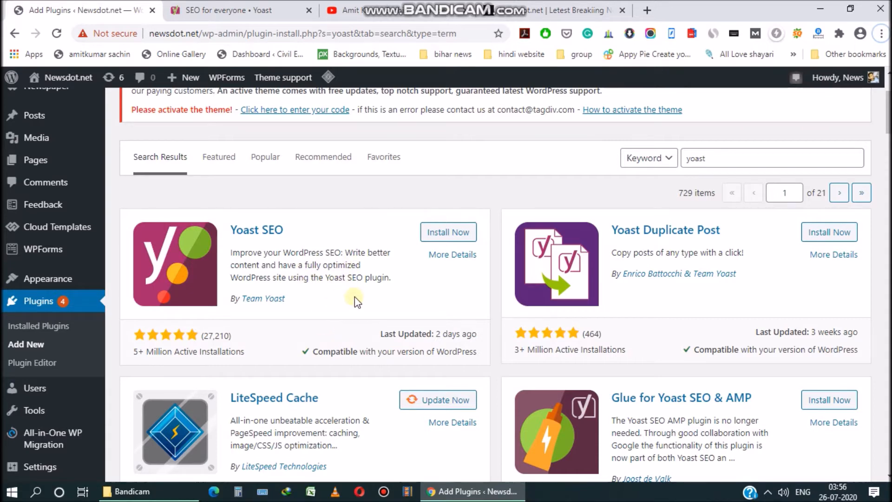
{"action": "left_click", "coordinate": [454, 232]}
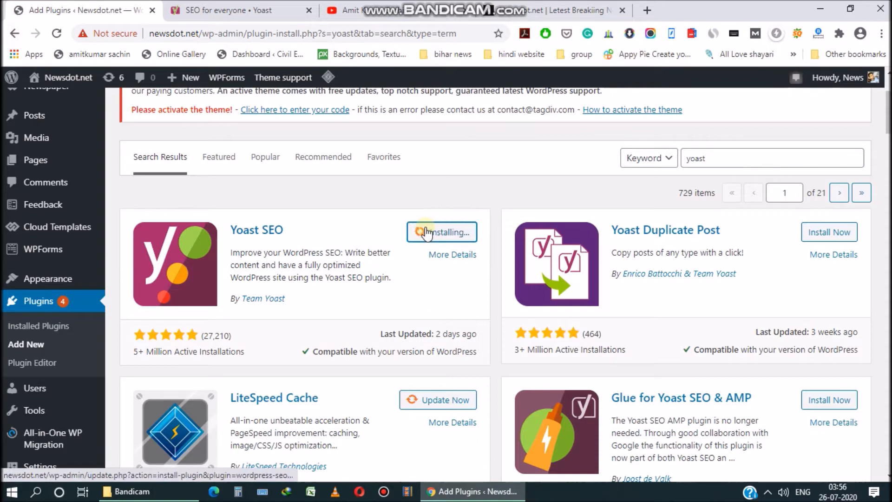
{"action": "left_click", "coordinate": [455, 232]}
Open the general settings of Yoast SEO and review its dashboard, including the first-time configuration, problems and notifications.
{"action": "scroll", "coordinate": [371, 269], "scroll_direction": "down", "scroll_amount": 7}
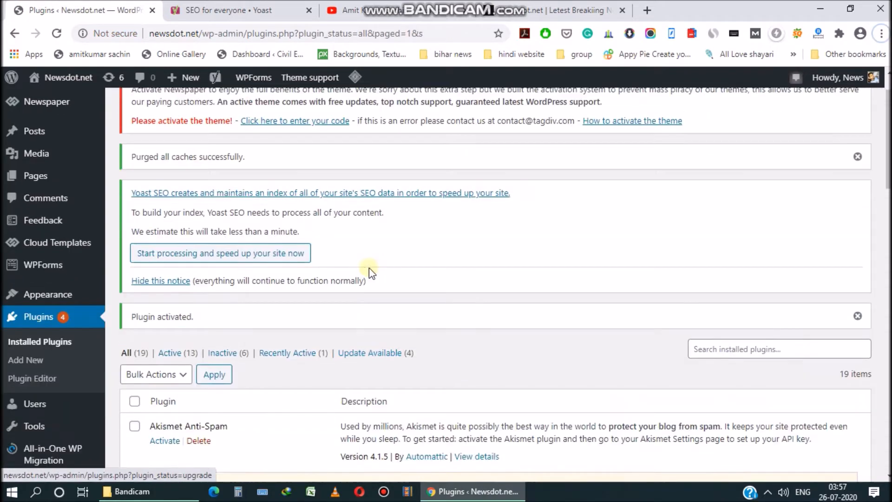
{"action": "mouse_move", "coordinate": [16, 413]}
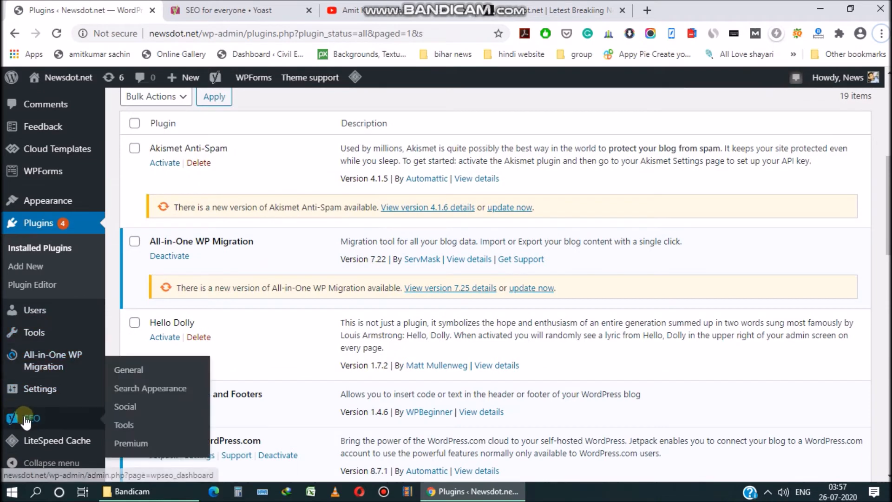
{"action": "left_click", "coordinate": [127, 369]}
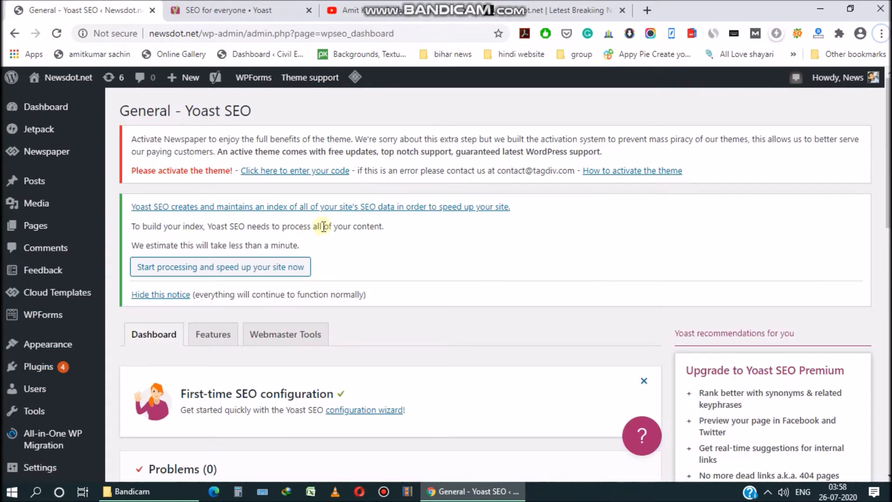
{"action": "scroll", "coordinate": [334, 288], "scroll_direction": "down", "scroll_amount": 3}
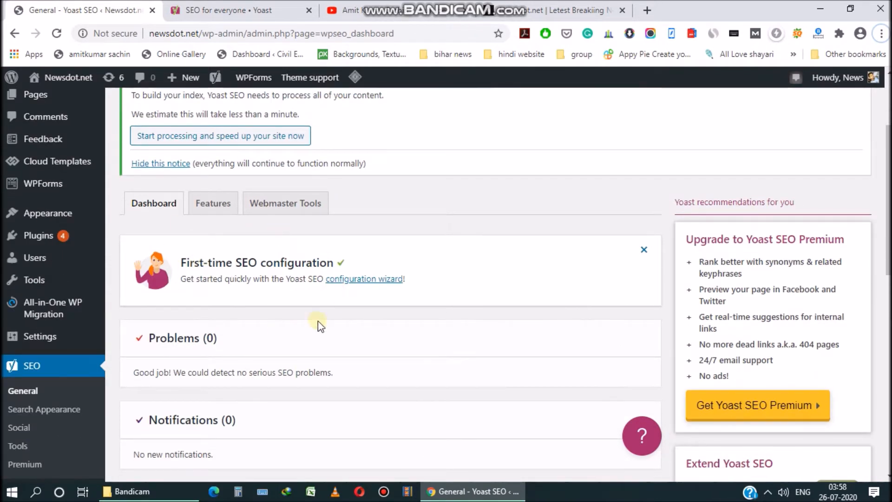
{"action": "scroll", "coordinate": [247, 318], "scroll_direction": "down", "scroll_amount": 2}
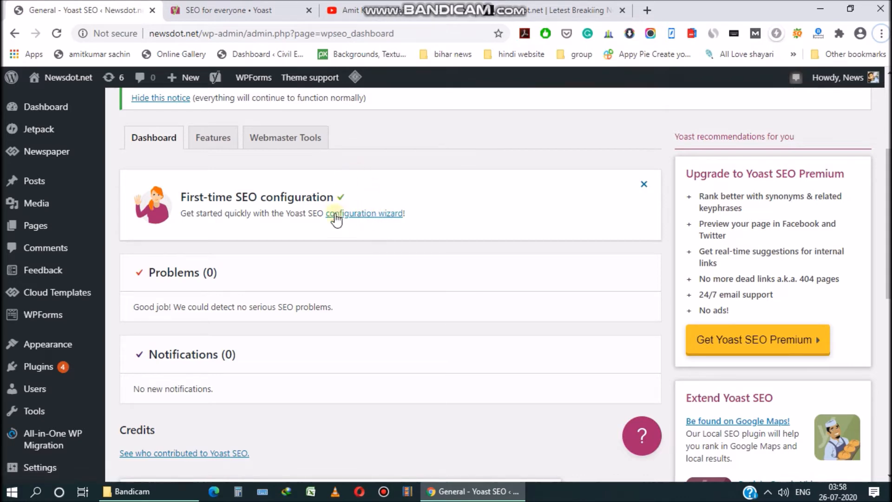
{"action": "scroll", "coordinate": [70, 354], "scroll_direction": "down", "scroll_amount": 5}
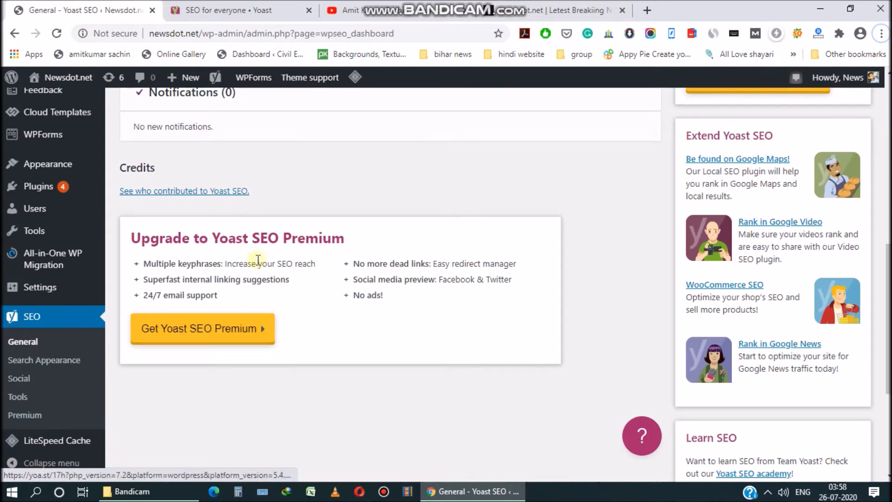
{"action": "scroll", "coordinate": [332, 241], "scroll_direction": "up", "scroll_amount": 5}
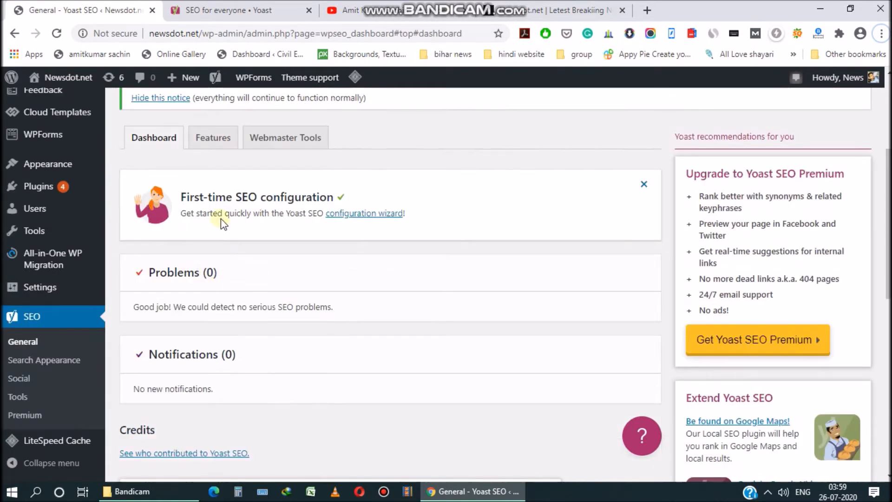
Review the Yoast SEO feature switches, from SEO analysis to the REST API head endpoint.
{"action": "left_click", "coordinate": [212, 137]}
{"action": "scroll", "coordinate": [360, 227], "scroll_direction": "down", "scroll_amount": 1}
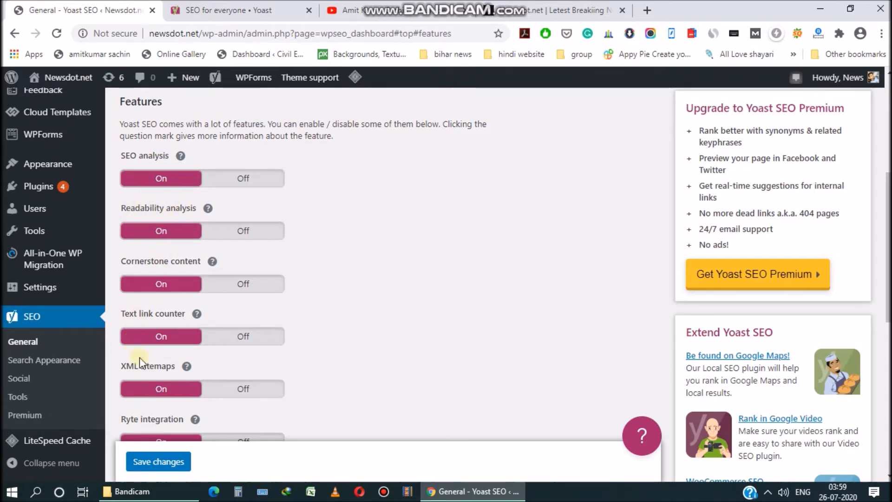
{"action": "scroll", "coordinate": [326, 318], "scroll_direction": "down", "scroll_amount": 2}
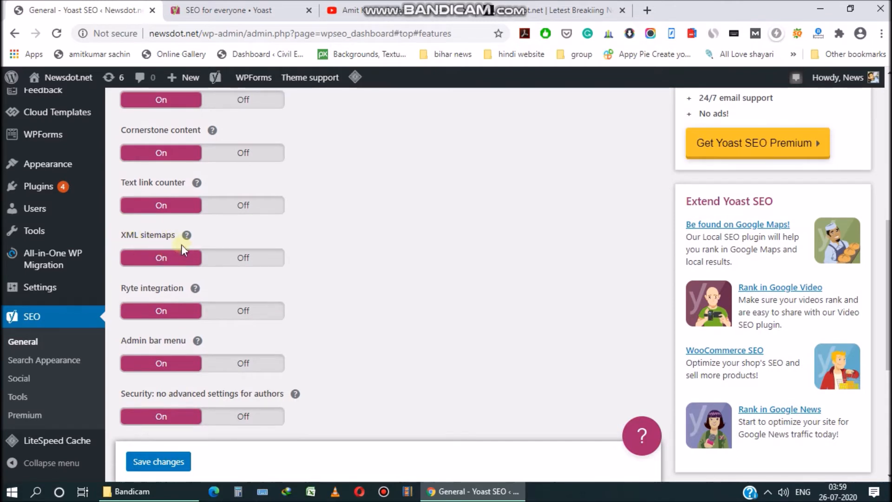
{"action": "scroll", "coordinate": [299, 265], "scroll_direction": "down", "scroll_amount": 5}
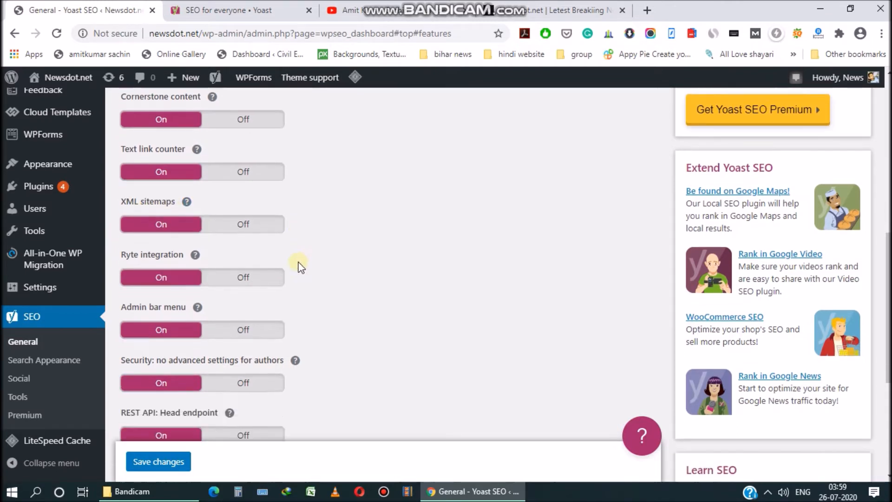
{"action": "scroll", "coordinate": [298, 265], "scroll_direction": "up", "scroll_amount": 3}
{"action": "scroll", "coordinate": [305, 152], "scroll_direction": "up", "scroll_amount": 2}
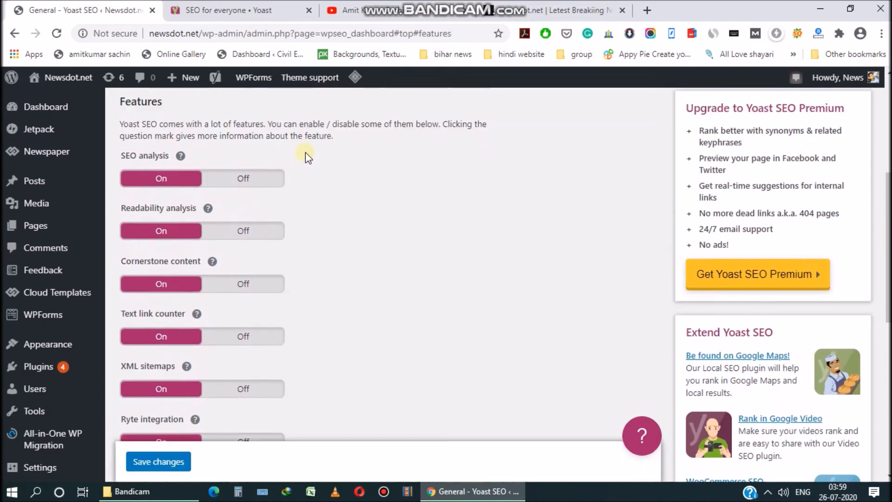
{"action": "scroll", "coordinate": [306, 152], "scroll_direction": "down", "scroll_amount": 7}
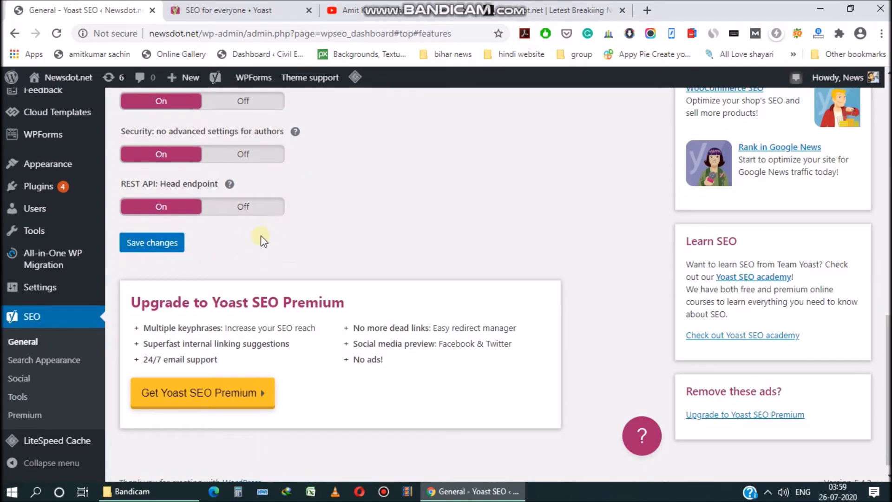
{"action": "scroll", "coordinate": [265, 237], "scroll_direction": "up", "scroll_amount": 10}
Show the Webmaster Tools verification settings and open the Google Search Console page that supplies the Google verification code.
{"action": "left_click", "coordinate": [273, 203]}
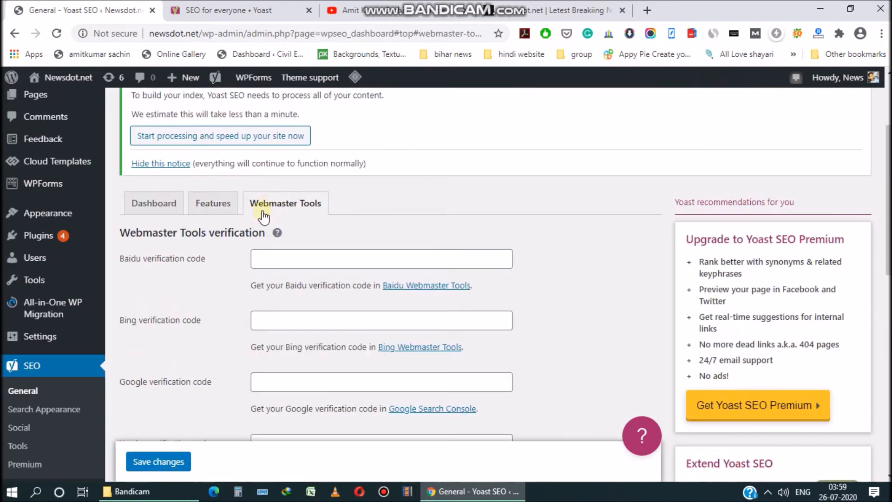
{"action": "scroll", "coordinate": [221, 272], "scroll_direction": "down", "scroll_amount": 2}
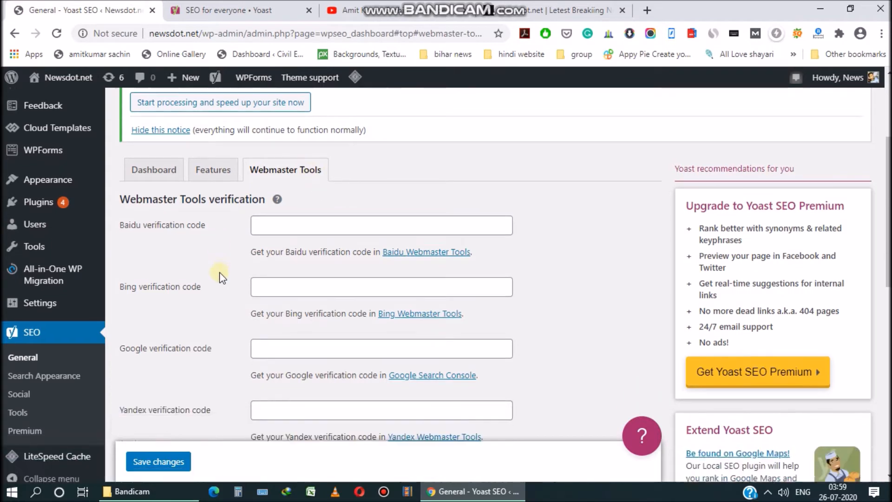
{"action": "scroll", "coordinate": [185, 209], "scroll_direction": "down", "scroll_amount": 2}
{"action": "scroll", "coordinate": [213, 211], "scroll_direction": "up", "scroll_amount": 2}
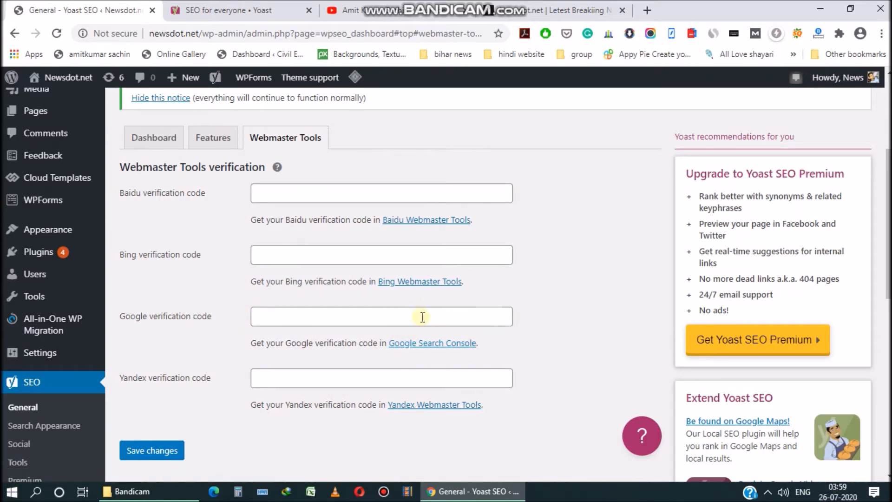
{"action": "left_click", "coordinate": [448, 346]}
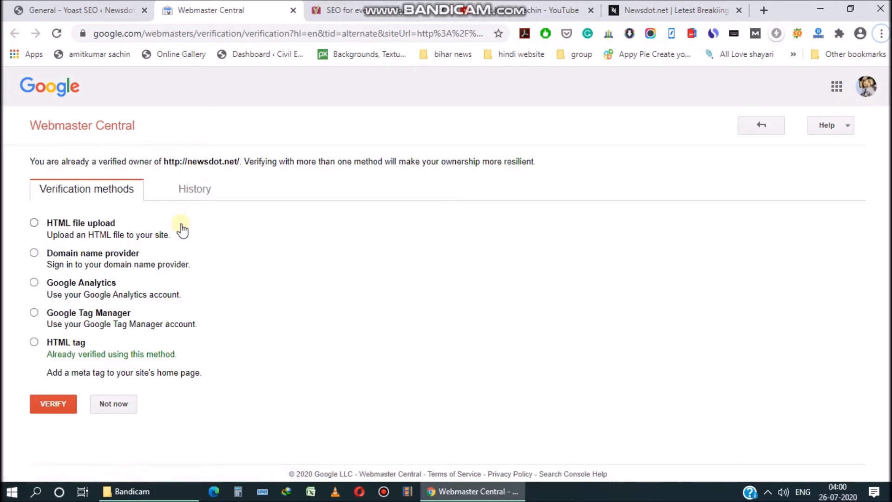
Choose the HTML tag verification method and copy the whole google-site-verification meta tag.
{"action": "left_click", "coordinate": [33, 343]}
{"action": "scroll", "coordinate": [247, 372], "scroll_direction": "down", "scroll_amount": 1}
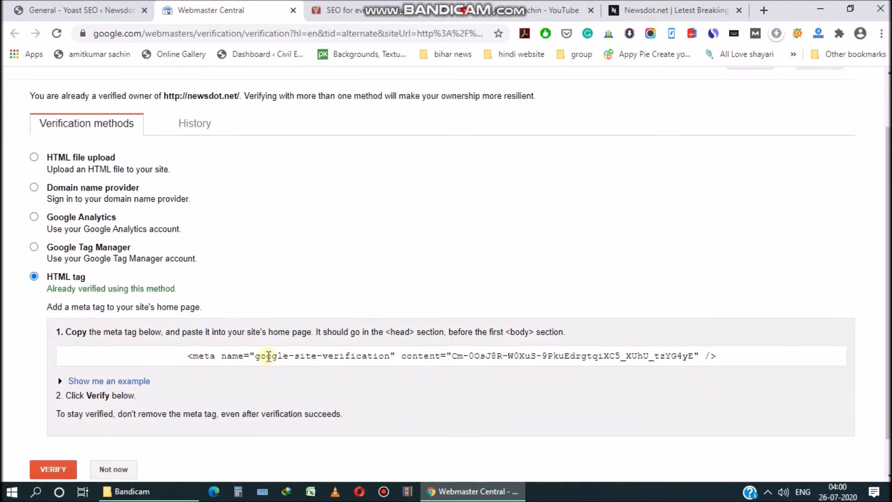
{"action": "left_click_drag", "start_coordinate": [723, 355], "coordinate": [166, 362]}
{"action": "scroll", "coordinate": [447, 238], "scroll_direction": "up", "scroll_amount": 1}
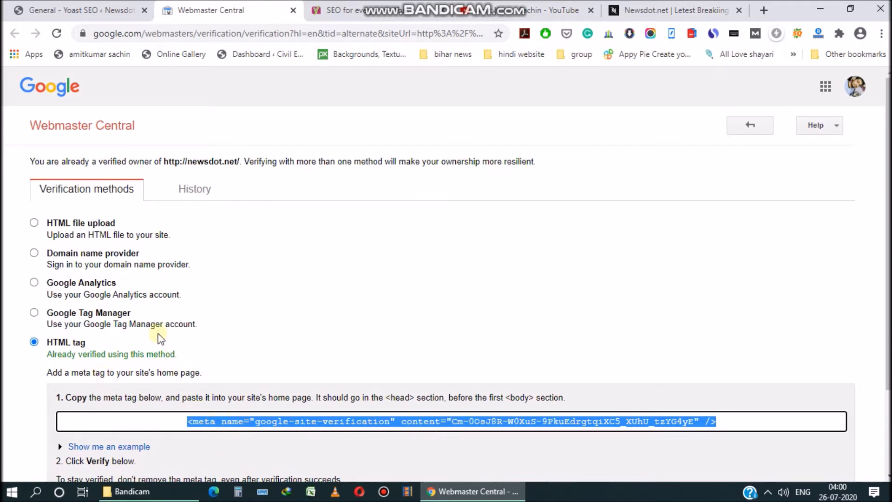
Paste the copied tag as the Google verification code in Yoast SEO's Webmaster Tools settings and save the changes.
{"action": "left_click", "coordinate": [66, 5]}
{"action": "left_click", "coordinate": [257, 315]}
{"action": "right_click", "coordinate": [258, 315]}
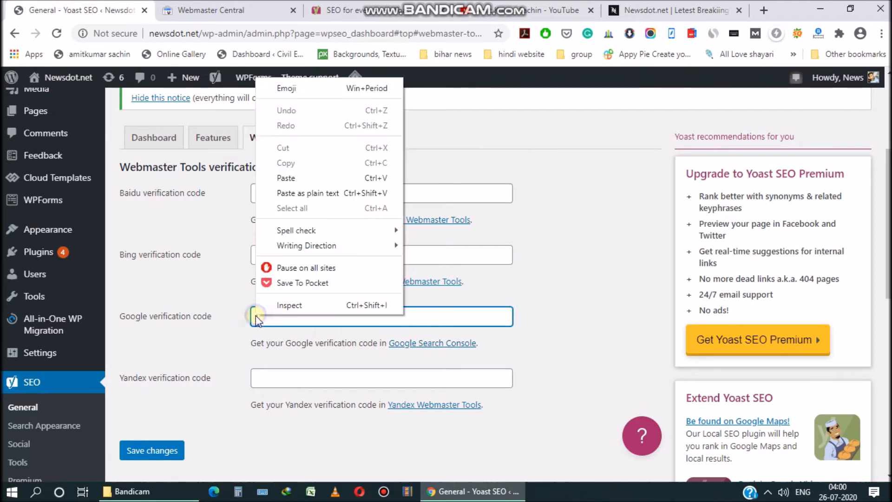
{"action": "left_click", "coordinate": [283, 178]}
{"action": "left_click", "coordinate": [128, 450]}
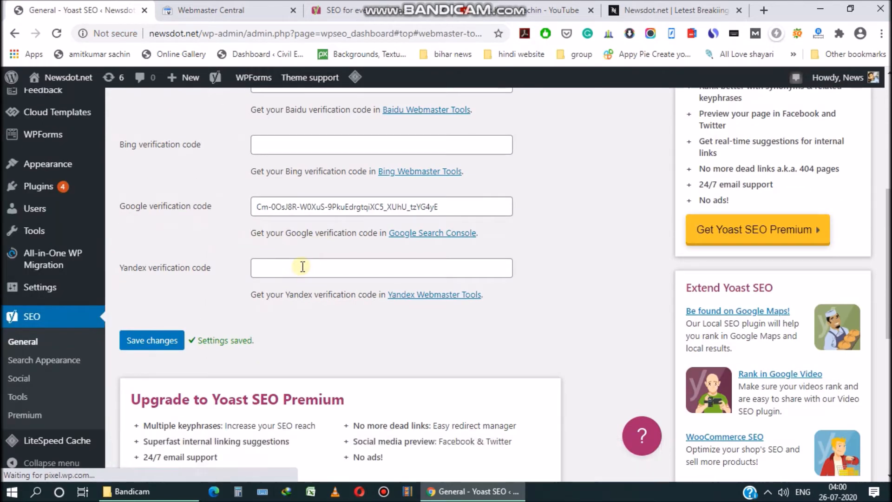
Verify ownership of newsdot.net in Google Webmaster Central with the HTML tag, and return to the Yoast SEO settings.
{"action": "key", "text": "ctrl+Tab"}
{"action": "left_click", "coordinate": [53, 425]}
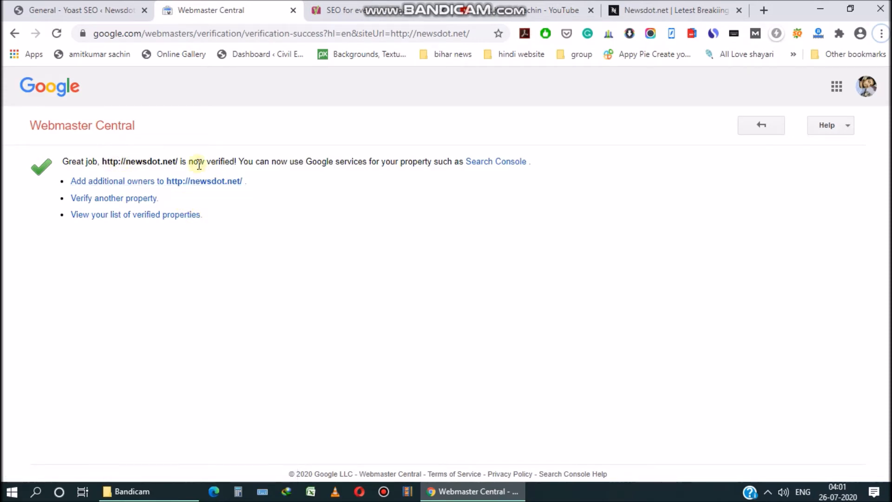
{"action": "key", "text": "ctrl+shift+Tab"}
Open the Yoast SEO Search Appearance settings and examine the general title rewriting and title separator options.
{"action": "scroll", "coordinate": [199, 316], "scroll_direction": "down", "scroll_amount": 4}
{"action": "left_click", "coordinate": [29, 360]}
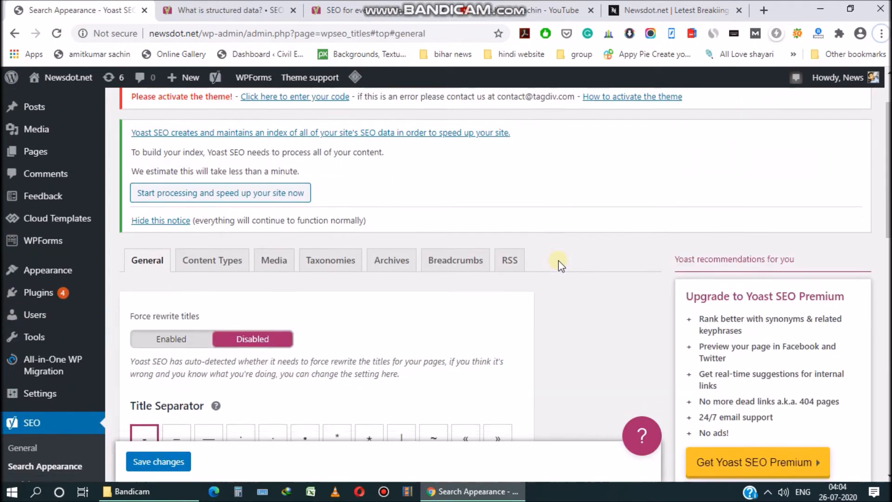
{"action": "scroll", "coordinate": [355, 277], "scroll_direction": "down", "scroll_amount": 3}
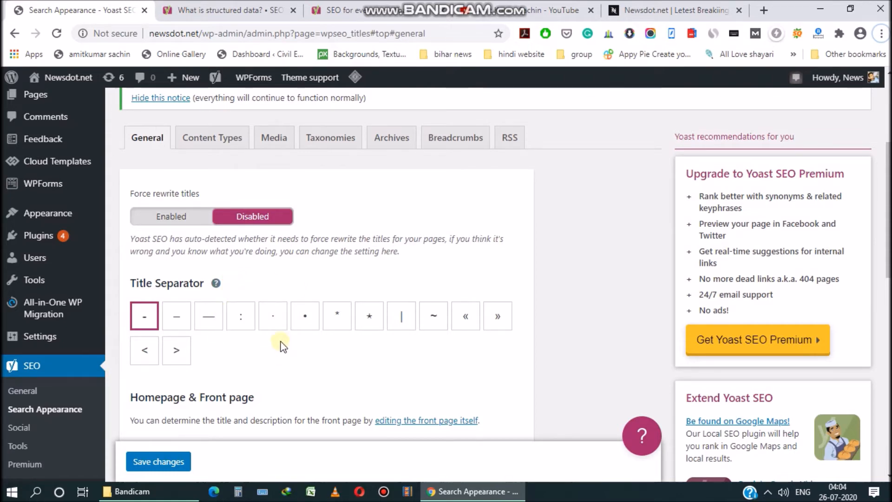
{"action": "scroll", "coordinate": [557, 257], "scroll_direction": "up", "scroll_amount": 1}
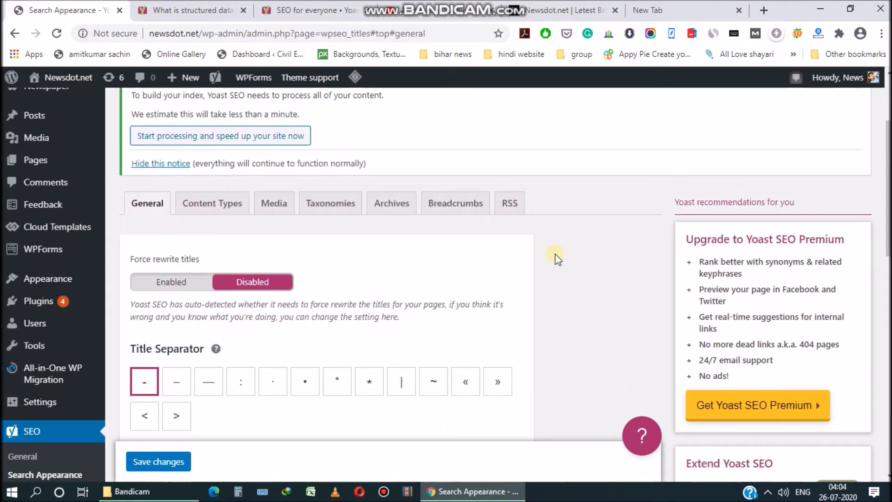
Search Google in the empty browser tab for the site owner's personal website domain.
{"action": "left_click", "coordinate": [693, 14]}
{"action": "type", "text": "amitkumarsachin.com"}
{"action": "key", "text": "Return"}
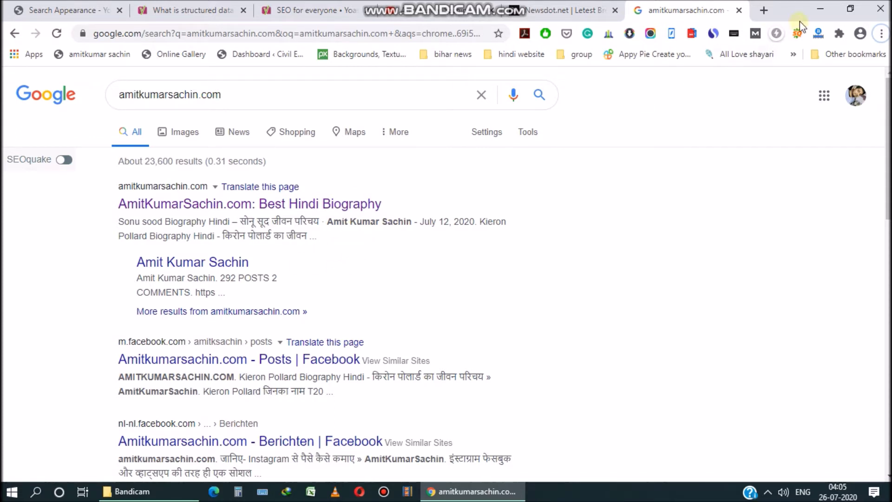
Search Google for "news" in a new browser tab and copy the title of the India Today result.
{"action": "left_click", "coordinate": [764, 11]}
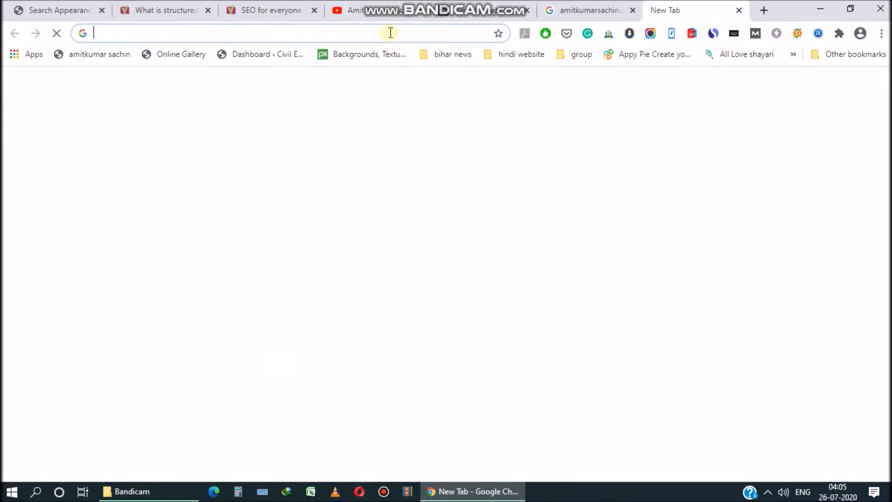
{"action": "left_click", "coordinate": [390, 32]}
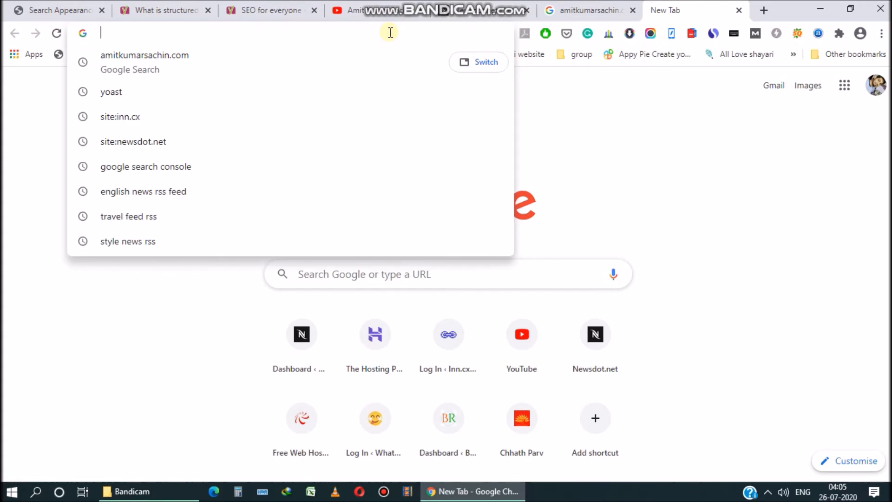
{"action": "type", "text": "news"}
{"action": "key", "text": "Return"}
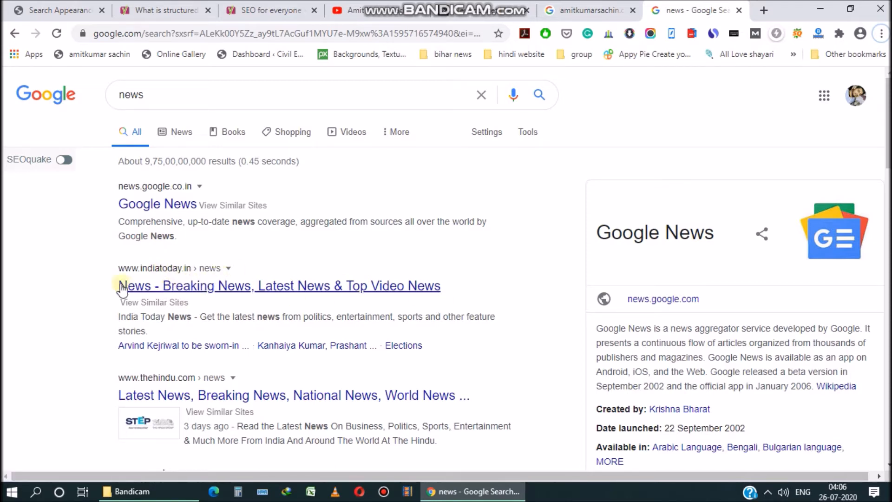
{"action": "left_click_drag", "start_coordinate": [110, 285], "coordinate": [418, 276]}
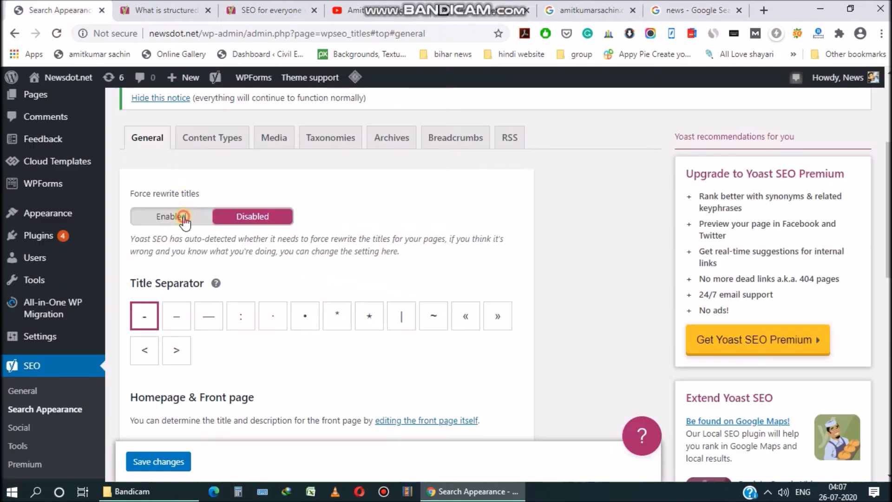
Enable Force rewrite titles in the Yoast SEO Search Appearance general settings.
{"action": "left_click", "coordinate": [183, 217]}
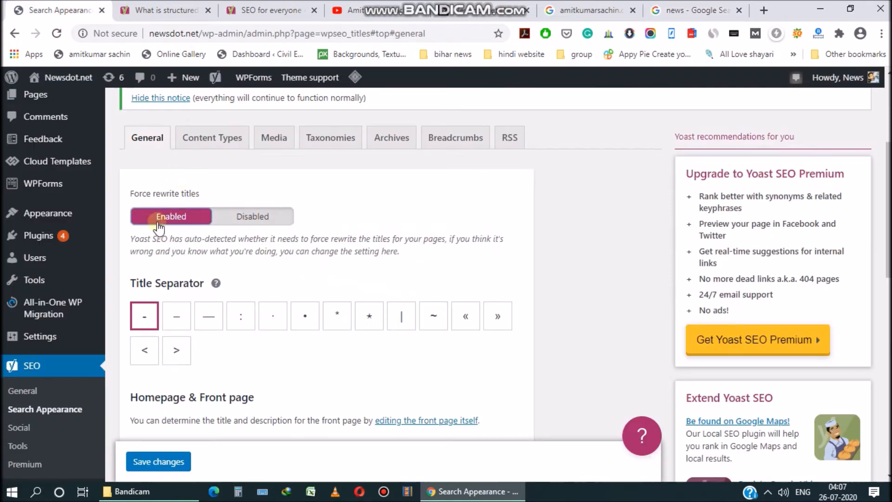
{"action": "scroll", "coordinate": [273, 268], "scroll_direction": "down", "scroll_amount": 1}
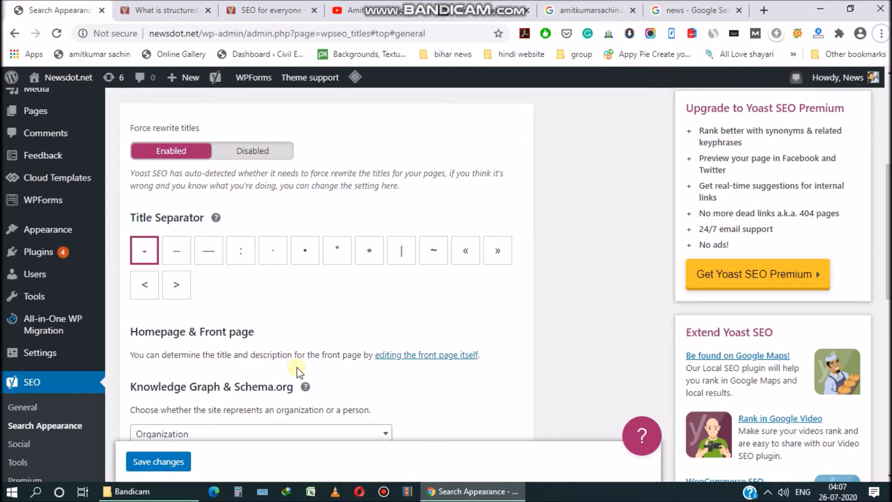
{"action": "scroll", "coordinate": [291, 349], "scroll_direction": "down", "scroll_amount": 1}
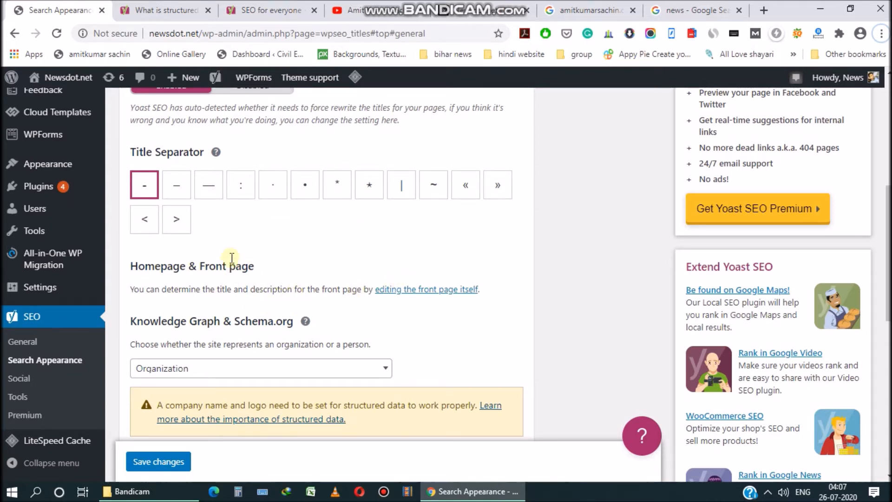
Open the front page for editing in a new browser tab and open the snippet editor of its Yoast SEO Google preview.
{"action": "right_click", "coordinate": [408, 290]}
{"action": "left_click", "coordinate": [424, 301]}
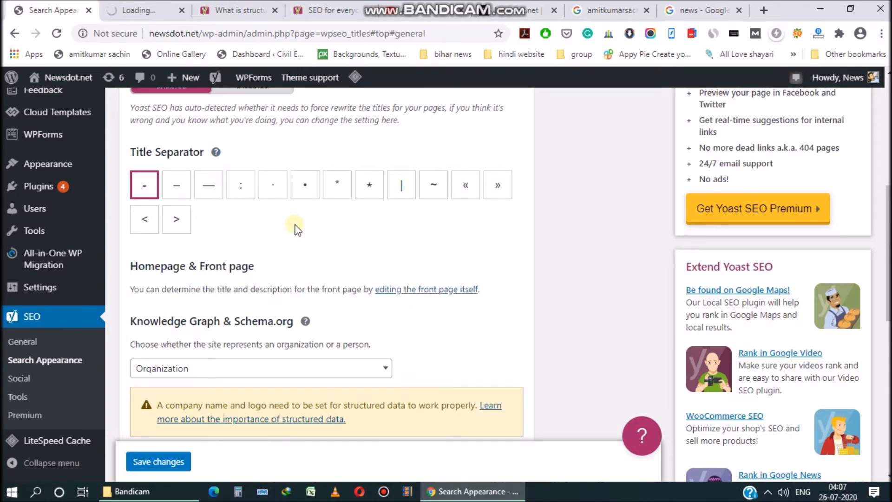
{"action": "key", "text": "ctrl+Tab"}
{"action": "scroll", "coordinate": [278, 209], "scroll_direction": "down", "scroll_amount": 10}
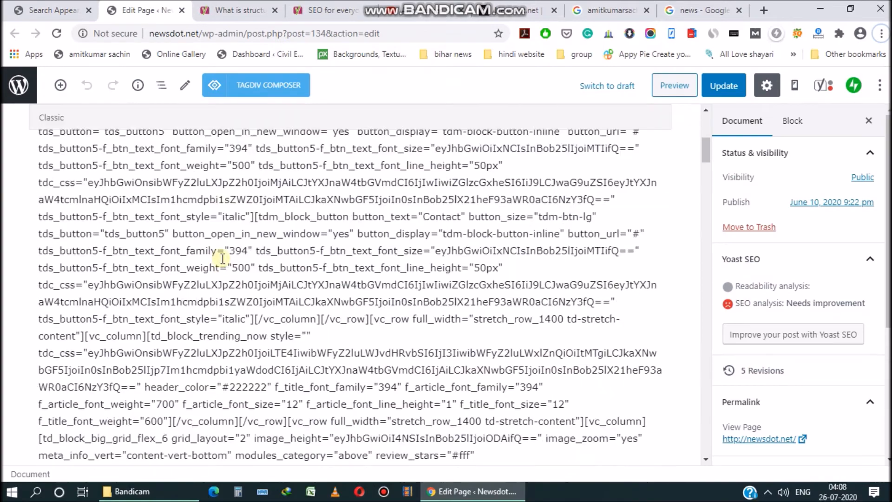
{"action": "scroll", "coordinate": [220, 264], "scroll_direction": "down", "scroll_amount": 15}
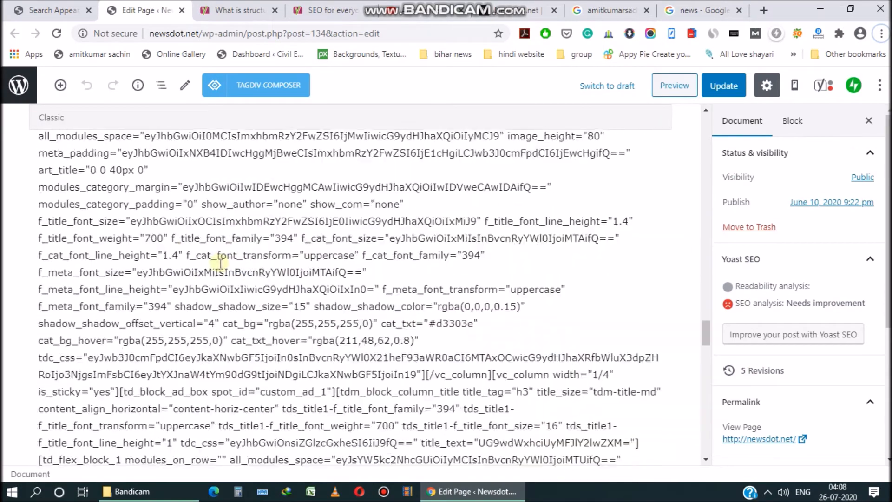
{"action": "scroll", "coordinate": [220, 263], "scroll_direction": "down", "scroll_amount": 10}
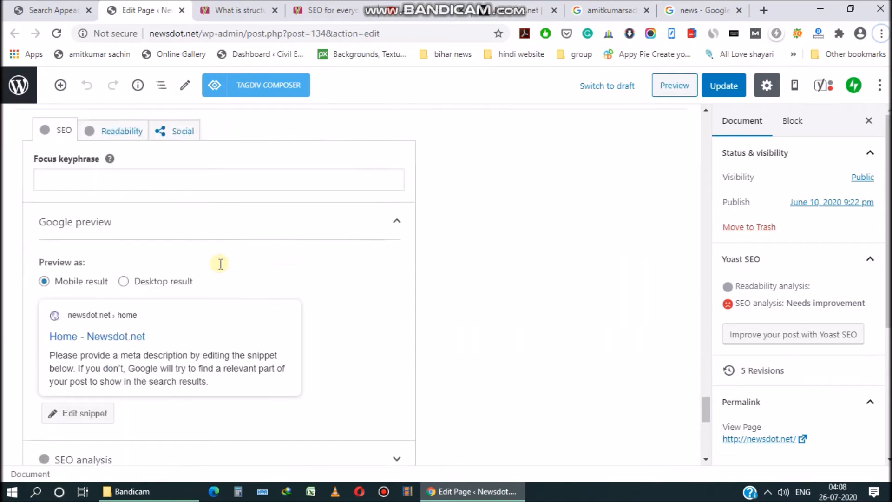
{"action": "scroll", "coordinate": [79, 299], "scroll_direction": "down", "scroll_amount": 2}
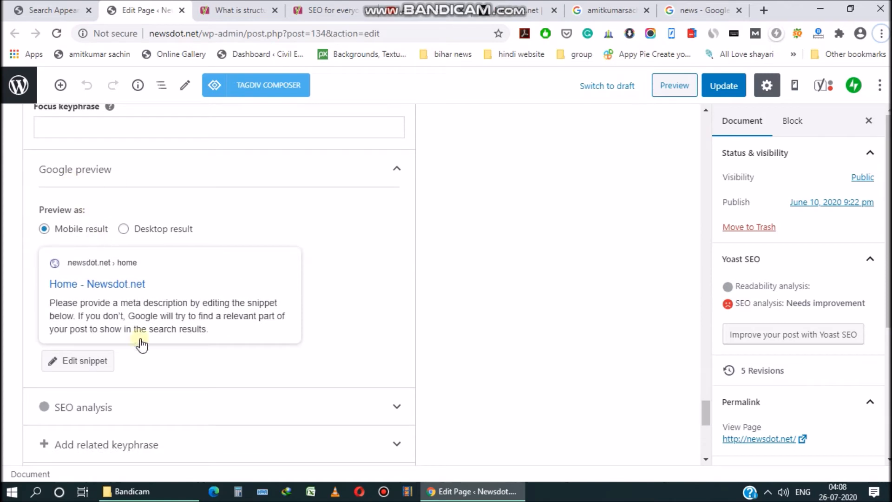
{"action": "left_click", "coordinate": [64, 363]}
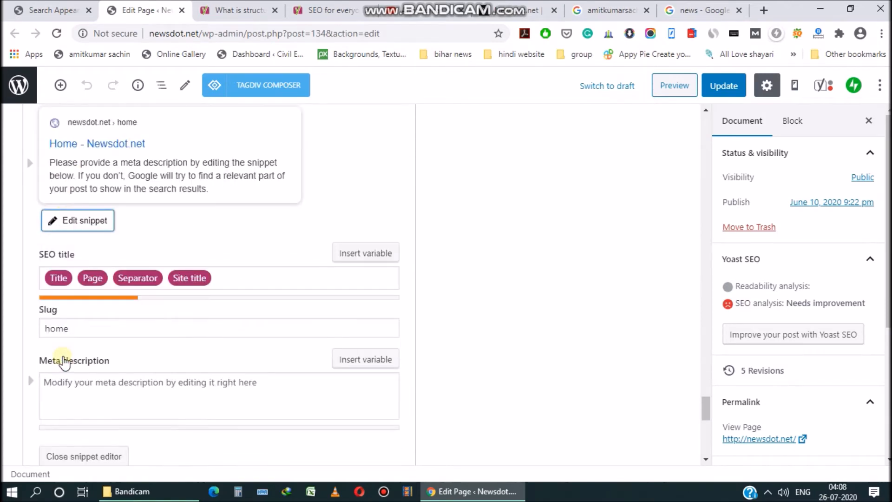
Replace the front page's SEO title variables with the copied text "News - Breaking News, Latest News & Top Video News".
{"action": "scroll", "coordinate": [233, 346], "scroll_direction": "up", "scroll_amount": 2}
{"action": "left_click", "coordinate": [59, 343]}
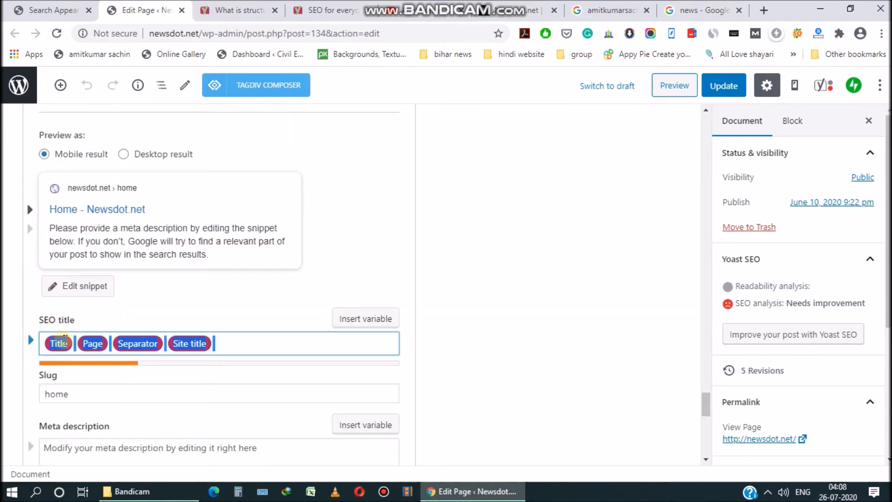
{"action": "key", "text": "BackSpace"}
{"action": "type", "text": "News - Breaking News, Latest News & Top Video News"}
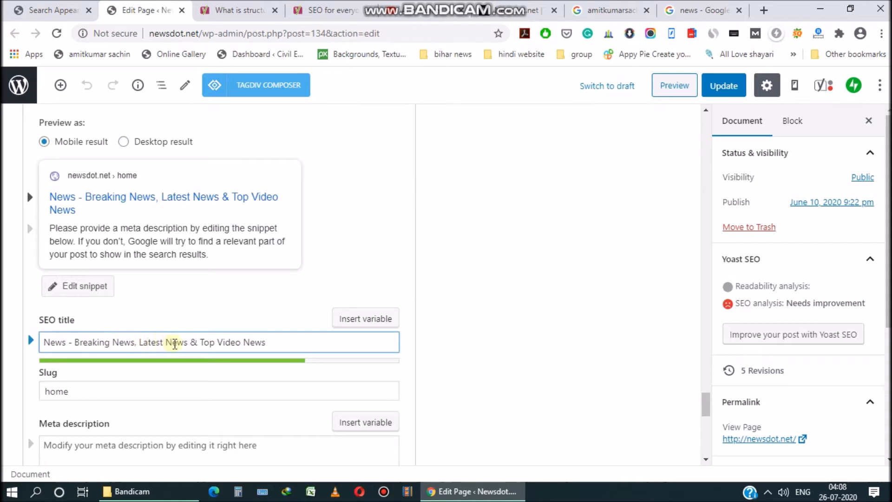
{"action": "key", "text": "alt"}
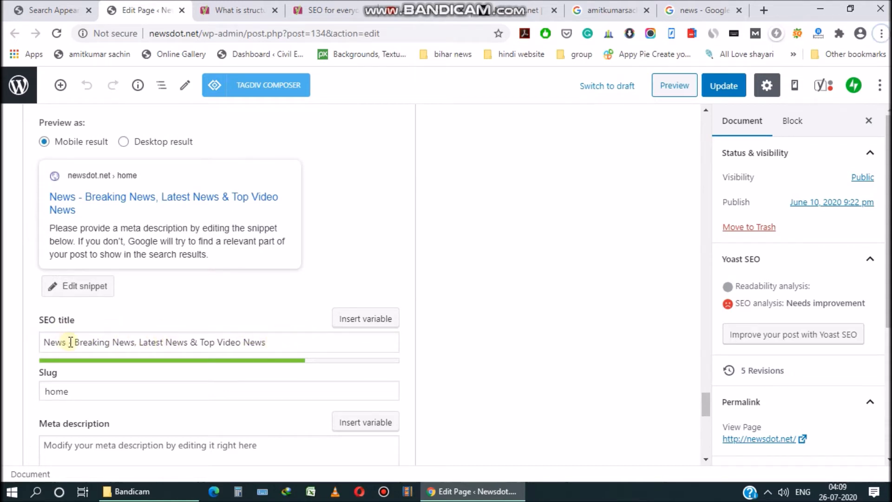
Replace the leading "News -" in the SEO title with "Newsdot.net".
{"action": "left_click_drag", "start_coordinate": [74, 343], "coordinate": [42, 342]}
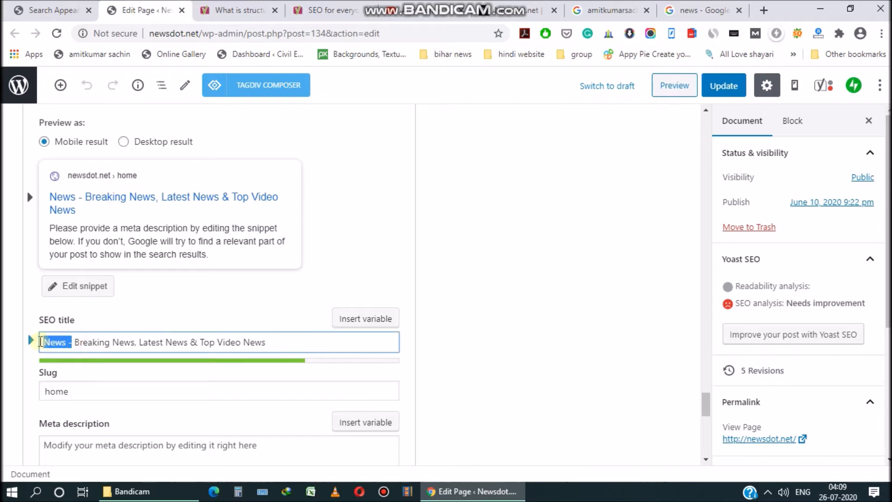
{"action": "key", "text": "BackSpace"}
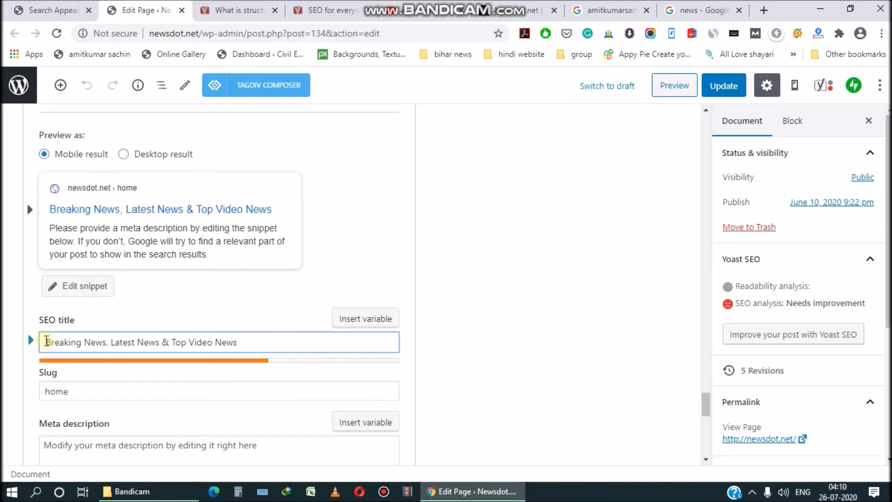
{"action": "type", "text": "N "}
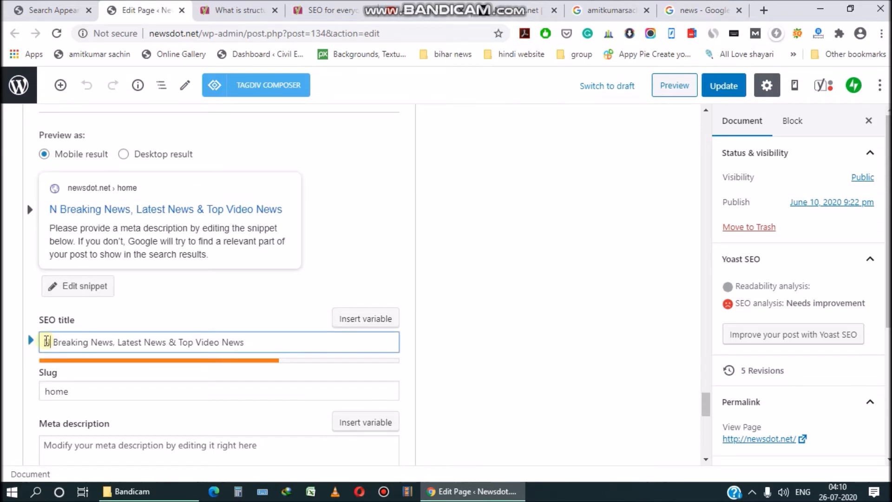
{"action": "type", "text": "ewsdot.net"}
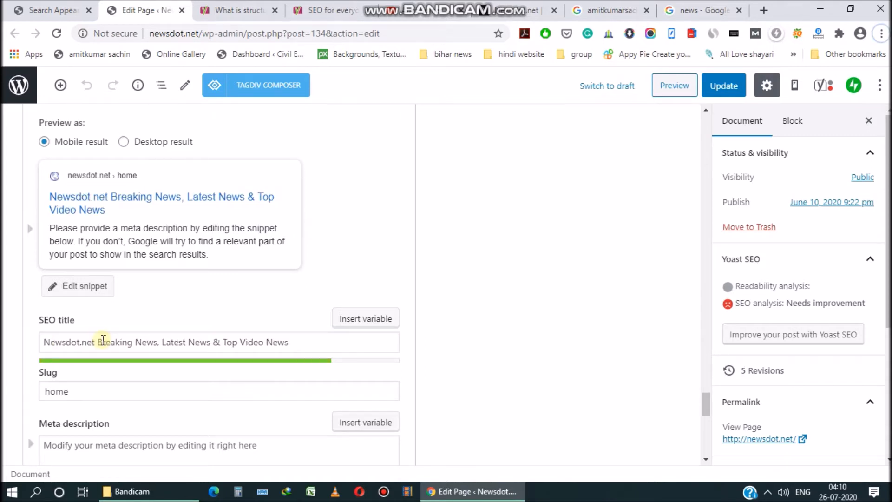
Insert the Separator variable between "Newsdot.net" and "Breaking News" in the SEO title.
{"action": "left_click", "coordinate": [97, 342]}
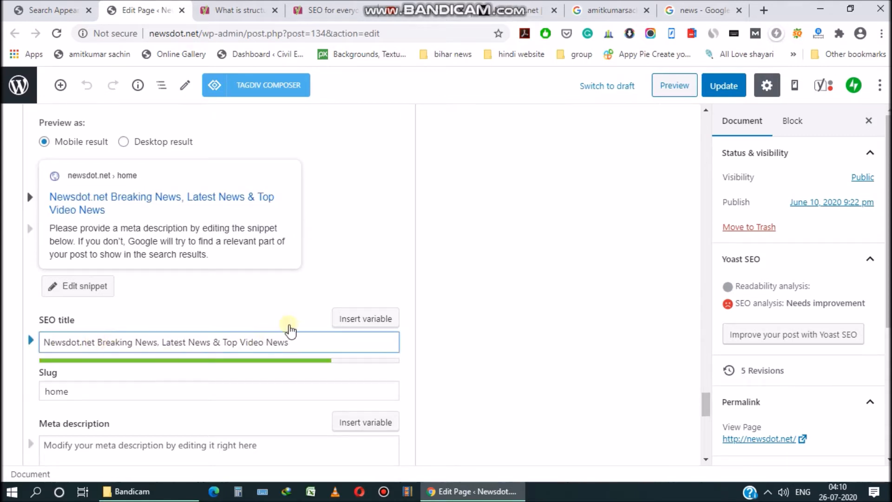
{"action": "left_click", "coordinate": [349, 321]}
{"action": "left_click", "coordinate": [125, 415]}
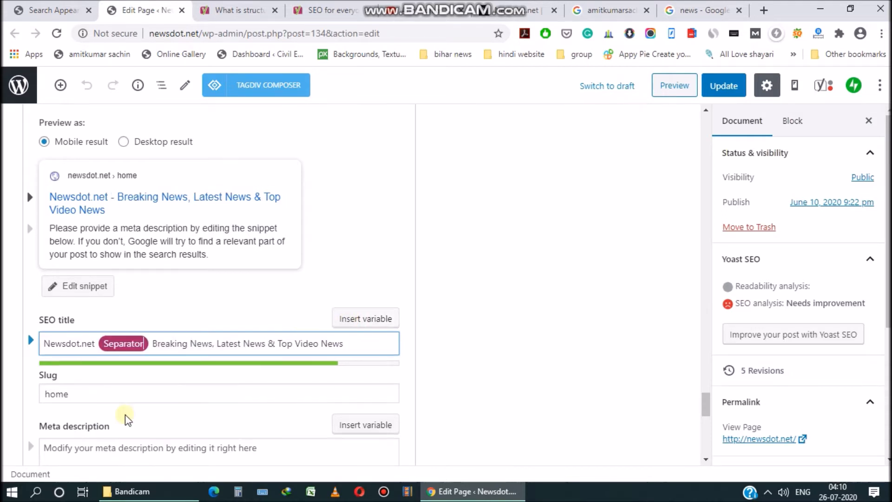
Copy the NDTV description from "latest news" through "live news" in the Google results and paste it as the front page's meta description.
{"action": "scroll", "coordinate": [141, 347], "scroll_direction": "down", "scroll_amount": 1}
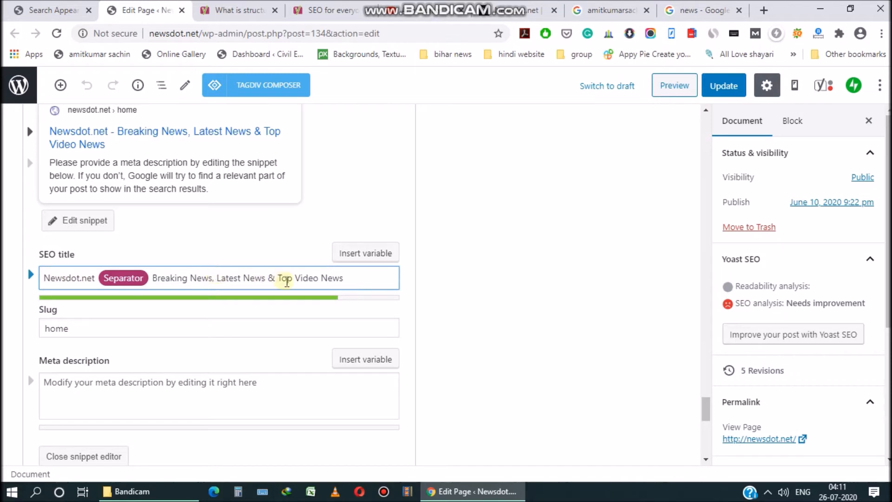
{"action": "scroll", "coordinate": [179, 370], "scroll_direction": "down", "scroll_amount": 2}
{"action": "scroll", "coordinate": [177, 374], "scroll_direction": "up", "scroll_amount": 2}
{"action": "left_click", "coordinate": [98, 384]}
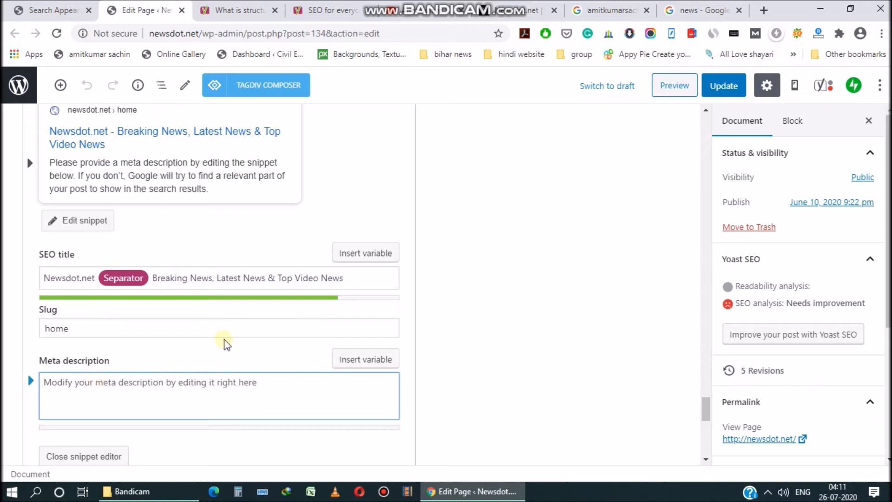
{"action": "left_click", "coordinate": [679, 12]}
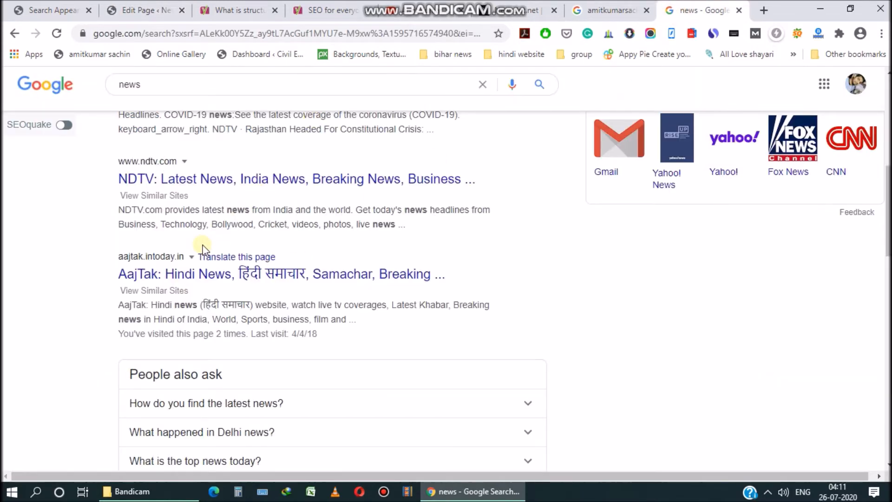
{"action": "scroll", "coordinate": [200, 244], "scroll_direction": "up", "scroll_amount": 3}
{"action": "scroll", "coordinate": [201, 235], "scroll_direction": "up", "scroll_amount": 1}
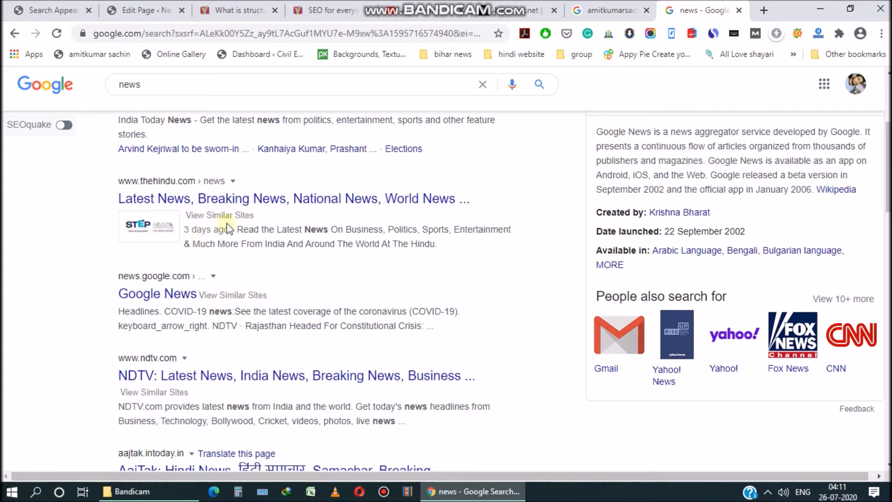
{"action": "scroll", "coordinate": [248, 211], "scroll_direction": "up", "scroll_amount": 1}
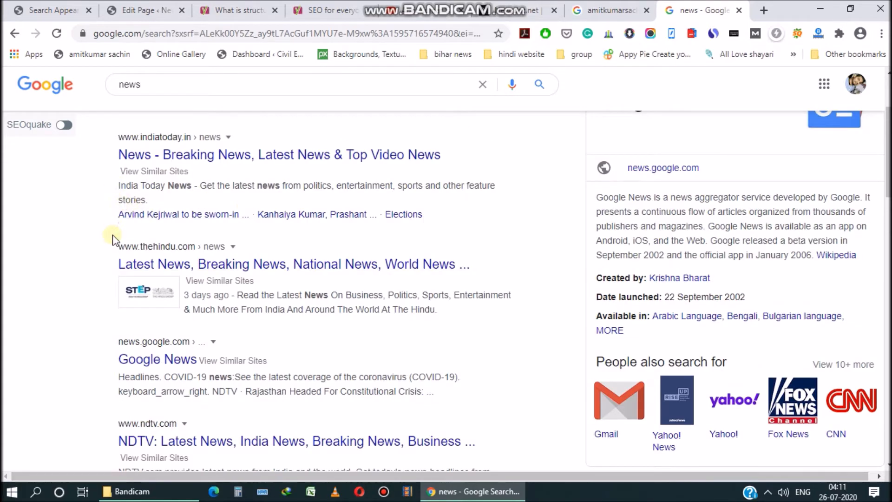
{"action": "scroll", "coordinate": [99, 248], "scroll_direction": "down", "scroll_amount": 3}
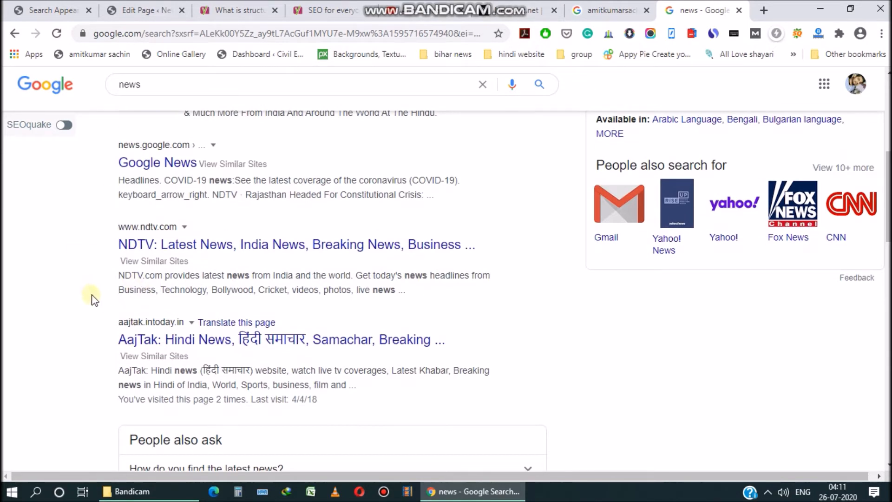
{"action": "left_click_drag", "start_coordinate": [397, 288], "coordinate": [208, 274]}
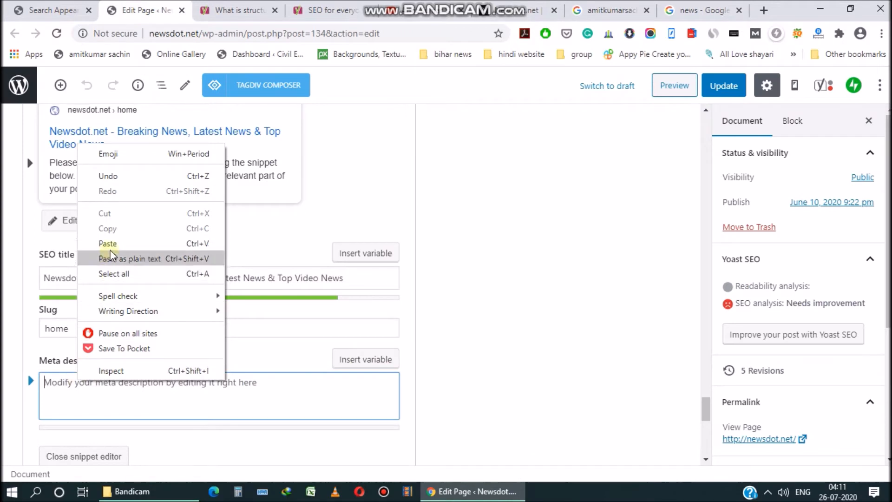
{"action": "left_click", "coordinate": [109, 241]}
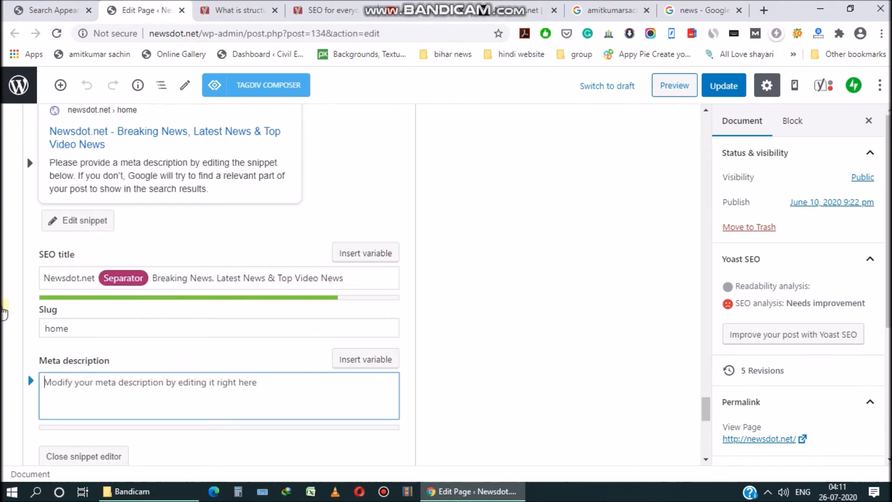
{"action": "type", "text": "latest news from India and the world. Get today's news headlines from Business, Technology, Bollywood, Cricket, videos, photos, live news"}
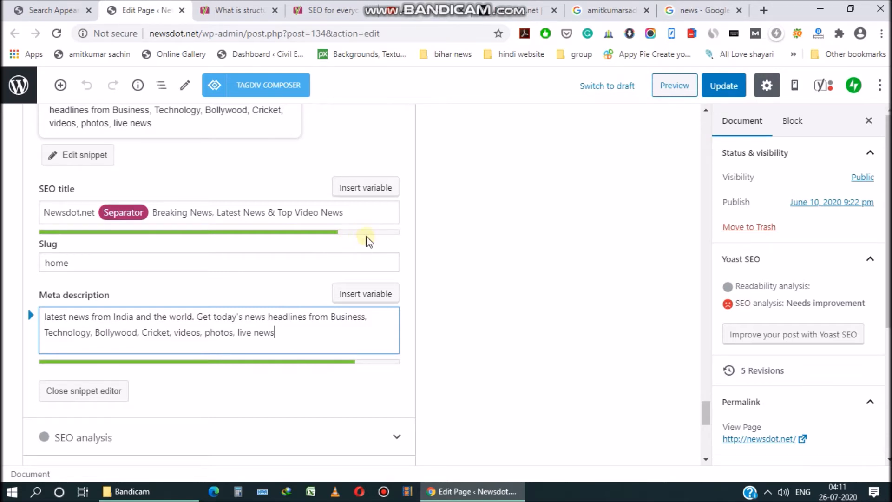
Set the front page's focus keyphrase to "newsdot.net" and update the page.
{"action": "scroll", "coordinate": [169, 167], "scroll_direction": "up", "scroll_amount": 5}
{"action": "left_click", "coordinate": [186, 169]}
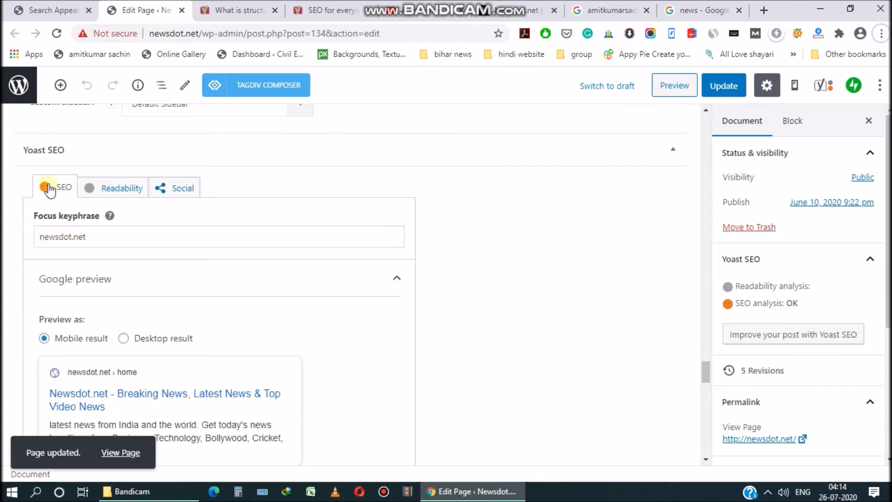
{"action": "left_click", "coordinate": [94, 239]}
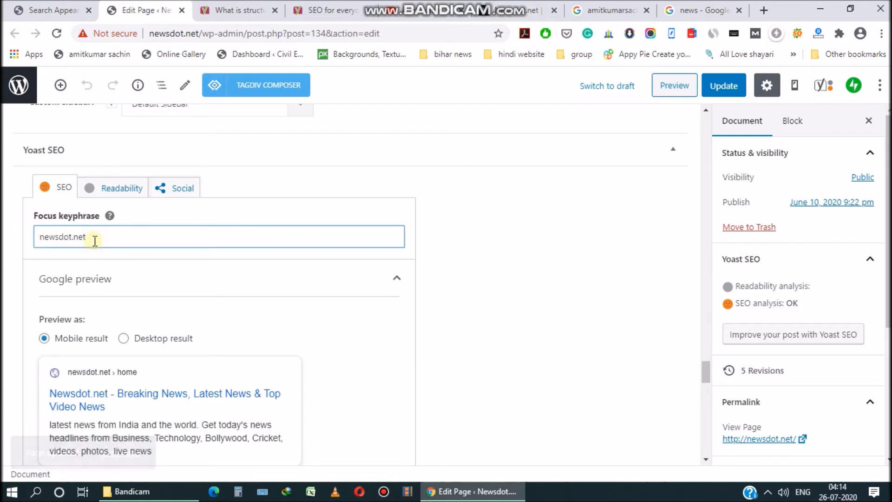
{"action": "left_click", "coordinate": [728, 90]}
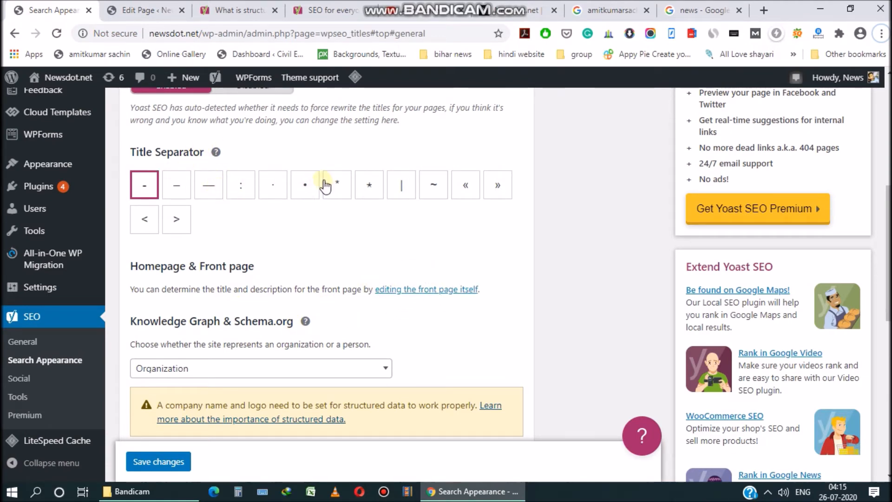
Set the Knowledge Graph to represent the site as a Person and choose the user News.
{"action": "scroll", "coordinate": [321, 205], "scroll_direction": "down", "scroll_amount": 3}
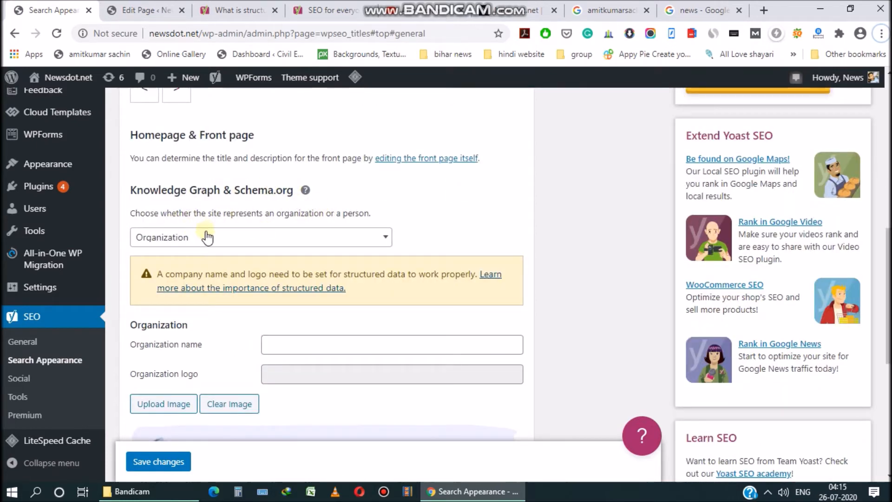
{"action": "left_click", "coordinate": [270, 238]}
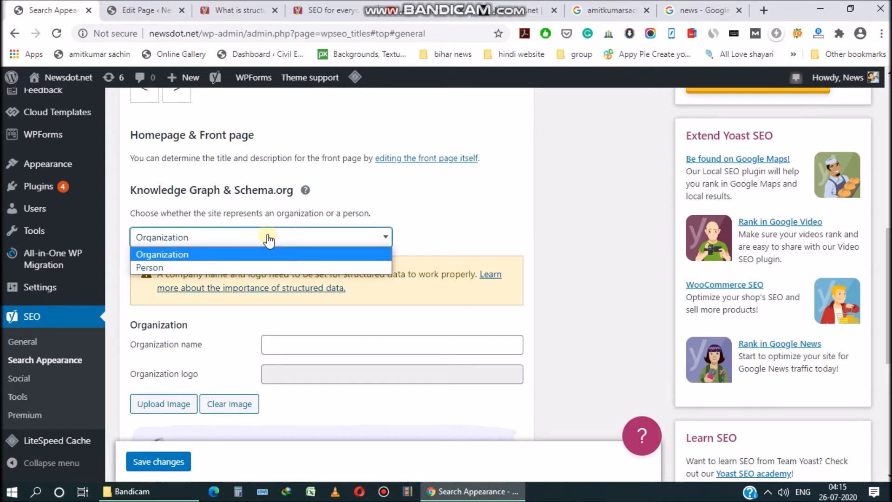
{"action": "left_click", "coordinate": [204, 267]}
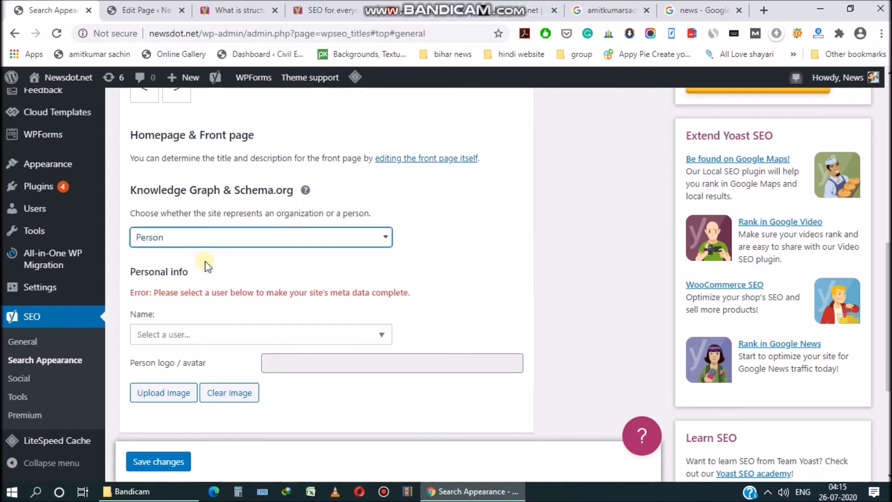
{"action": "scroll", "coordinate": [186, 289], "scroll_direction": "down", "scroll_amount": 1}
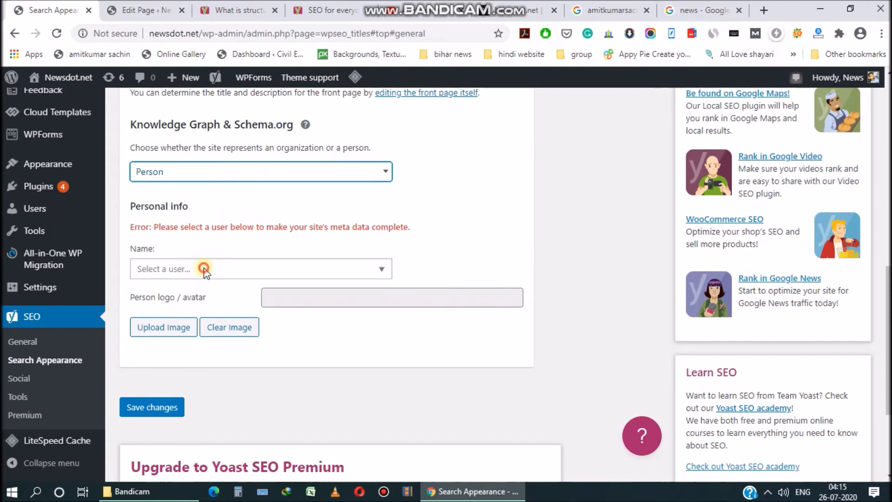
{"action": "left_click", "coordinate": [199, 266]}
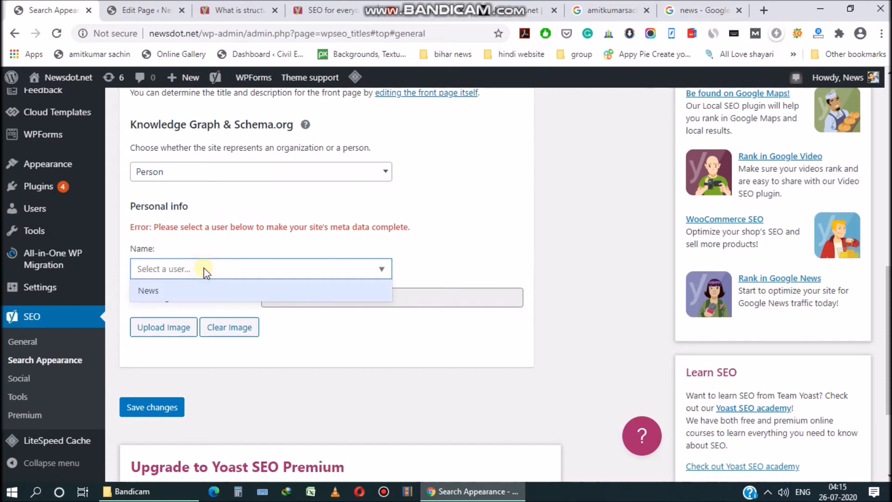
{"action": "left_click", "coordinate": [200, 293]}
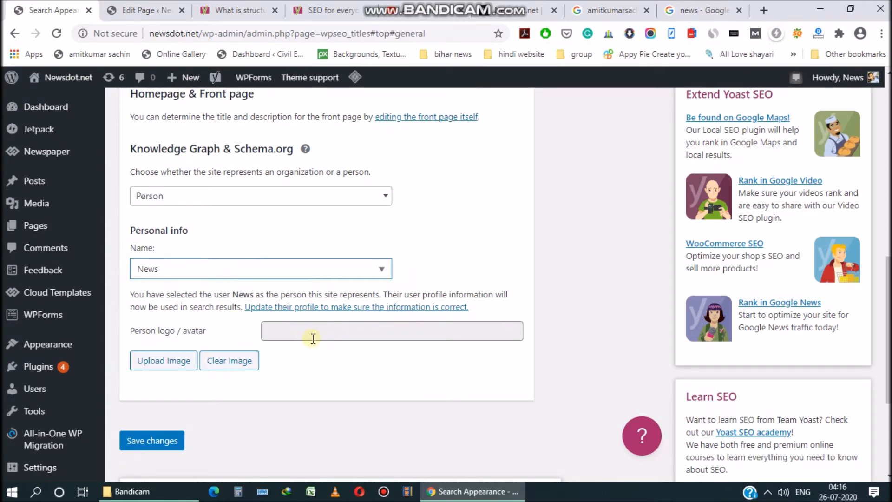
Use the black image with the white N from the media library as the person logo.
{"action": "left_click", "coordinate": [176, 367]}
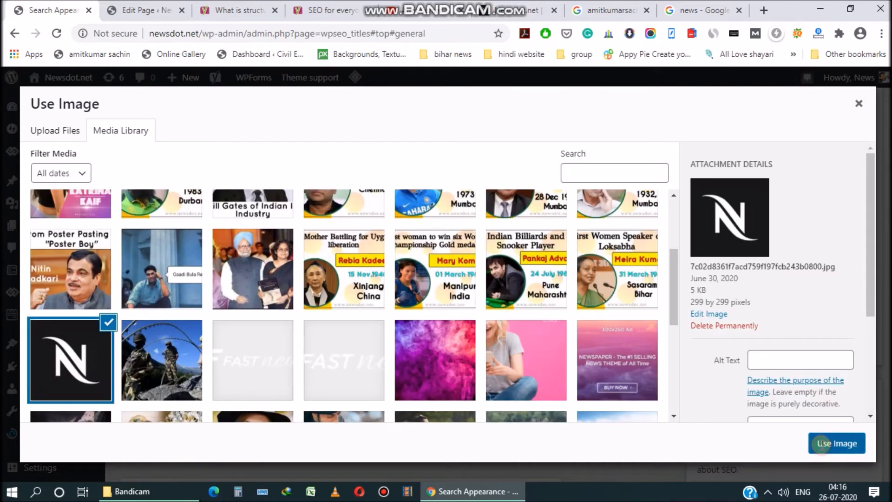
{"action": "left_click", "coordinate": [836, 442]}
{"action": "scroll", "coordinate": [141, 222], "scroll_direction": "up", "scroll_amount": 1}
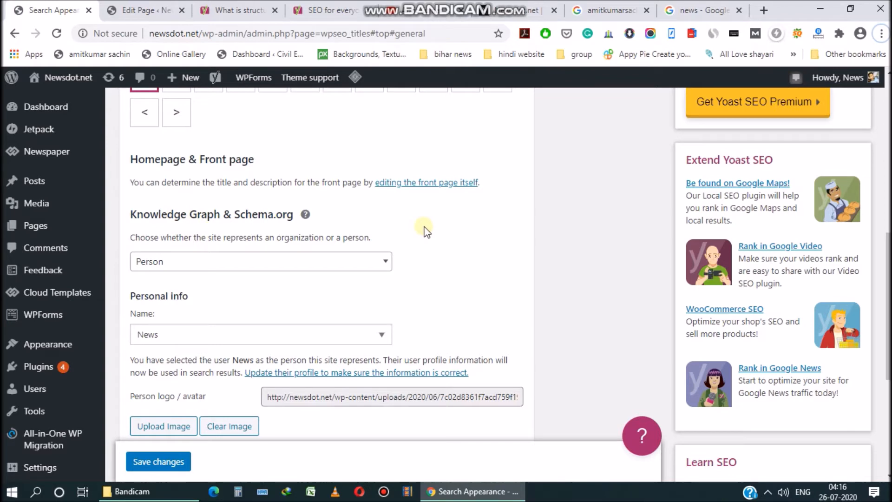
Examine the knowledge panel beside the Google results for "facebook".
{"action": "left_click", "coordinate": [705, 11]}
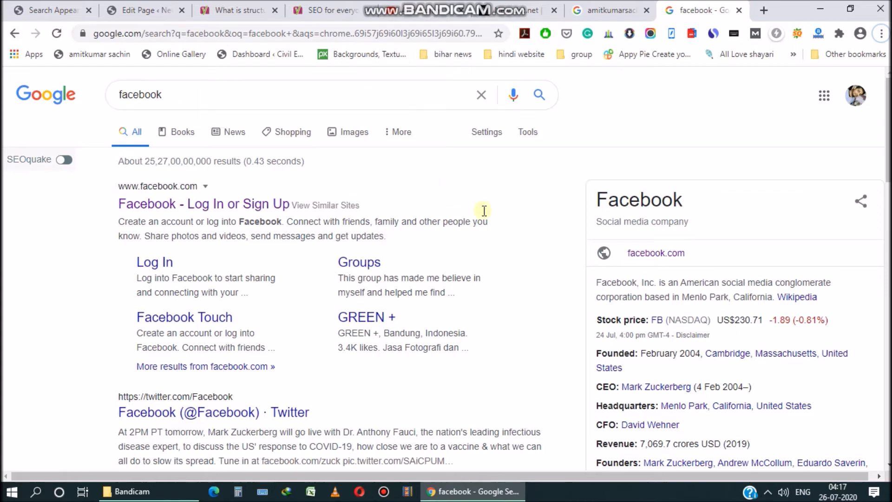
{"action": "scroll", "coordinate": [265, 248], "scroll_direction": "down", "scroll_amount": 3}
{"action": "scroll", "coordinate": [235, 284], "scroll_direction": "up", "scroll_amount": 3}
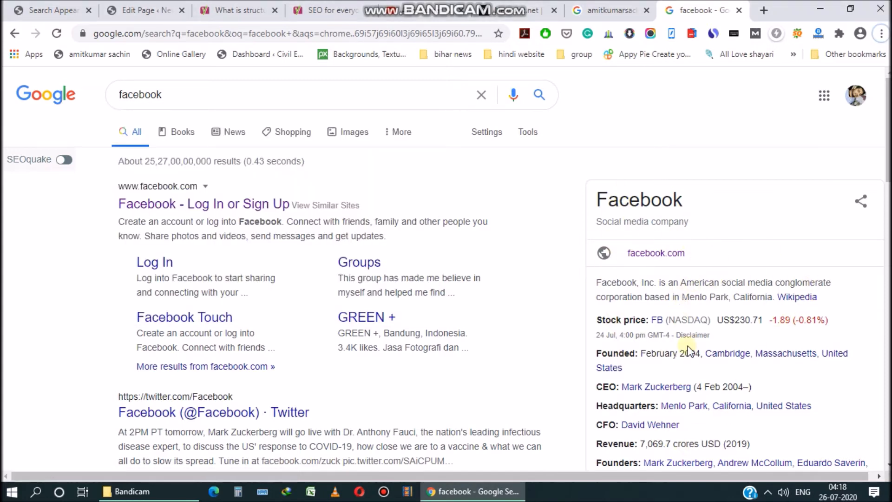
{"action": "scroll", "coordinate": [704, 381], "scroll_direction": "down", "scroll_amount": 1}
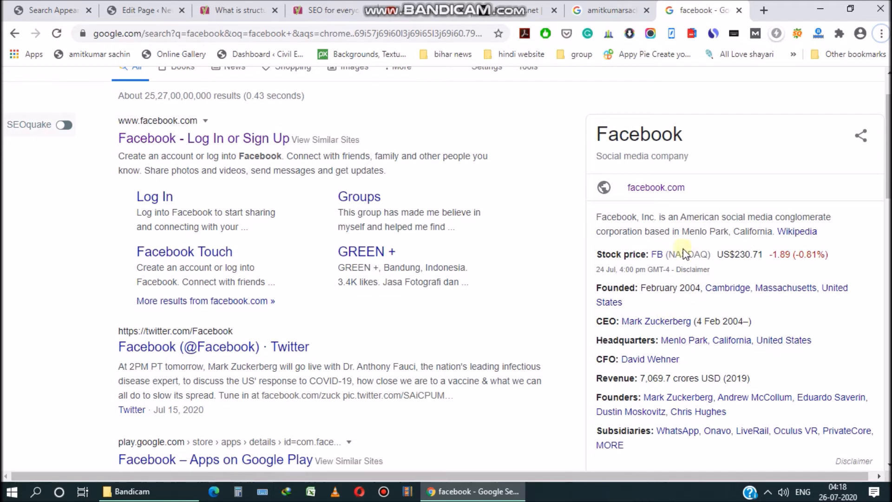
Return to the Search Appearance settings and save the Knowledge Graph changes.
{"action": "left_click", "coordinate": [45, 10]}
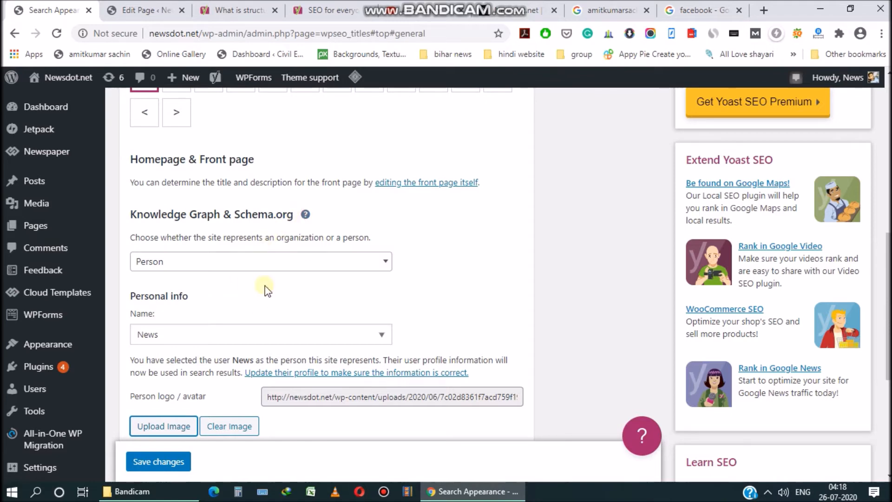
{"action": "left_click", "coordinate": [156, 464]}
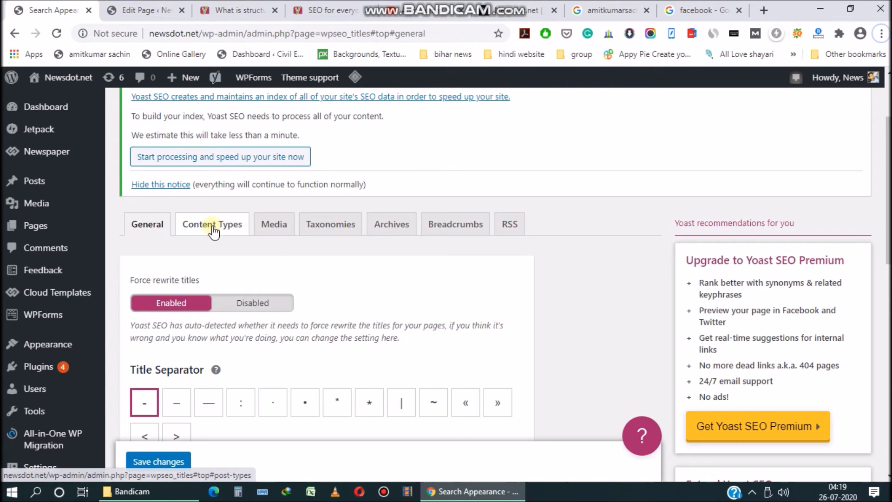
In the content type settings, set Date in Google Preview to Show for Posts.
{"action": "left_click", "coordinate": [213, 225]}
{"action": "scroll", "coordinate": [260, 279], "scroll_direction": "down", "scroll_amount": 2}
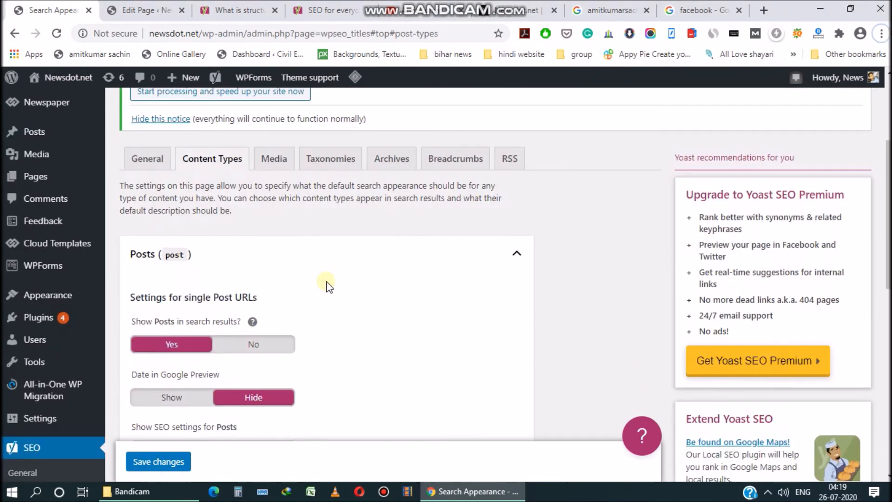
{"action": "scroll", "coordinate": [316, 301], "scroll_direction": "down", "scroll_amount": 4}
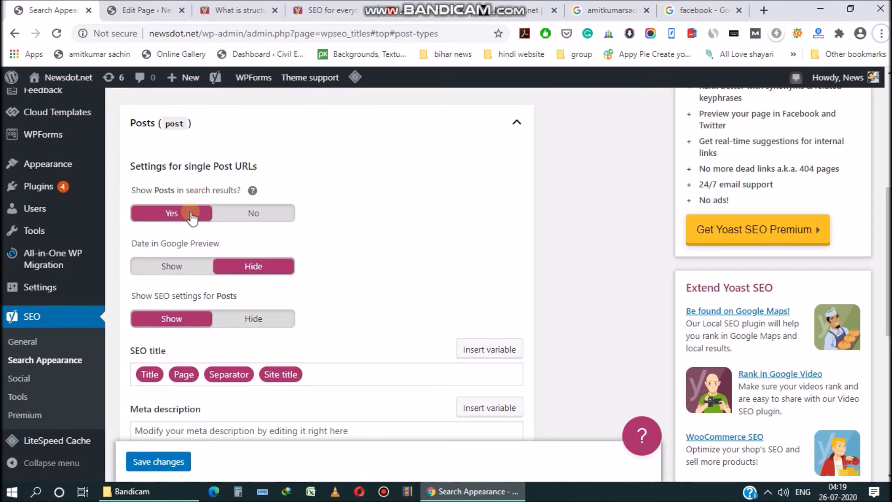
{"action": "scroll", "coordinate": [185, 222], "scroll_direction": "down", "scroll_amount": 2}
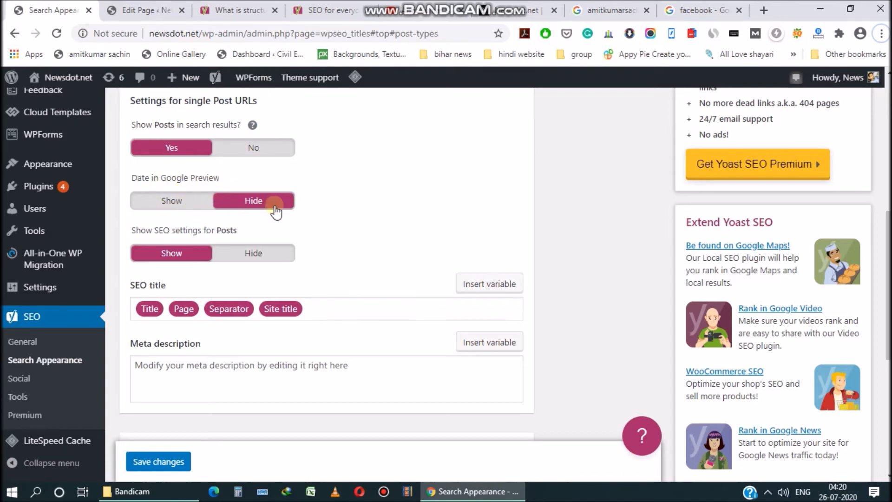
{"action": "left_click", "coordinate": [176, 201]}
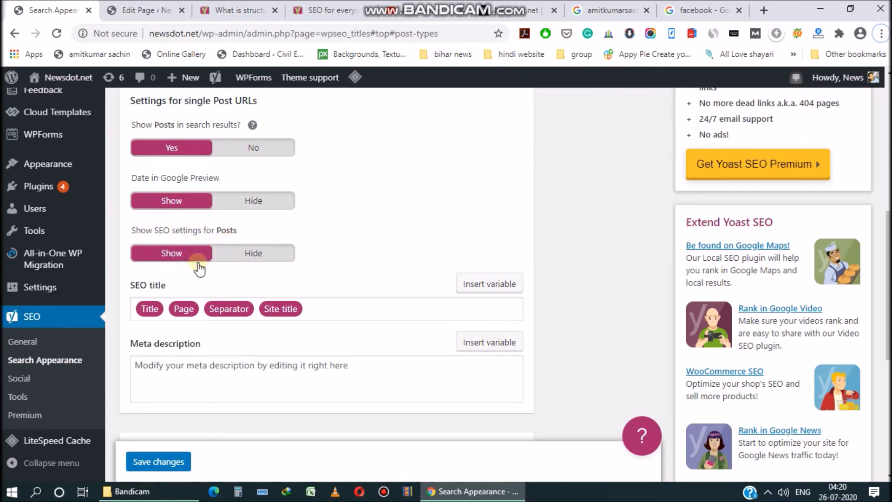
Replace the Posts SEO title with the Title and Separator variables followed by "Newsdot.net".
{"action": "scroll", "coordinate": [312, 313], "scroll_direction": "down", "scroll_amount": 1}
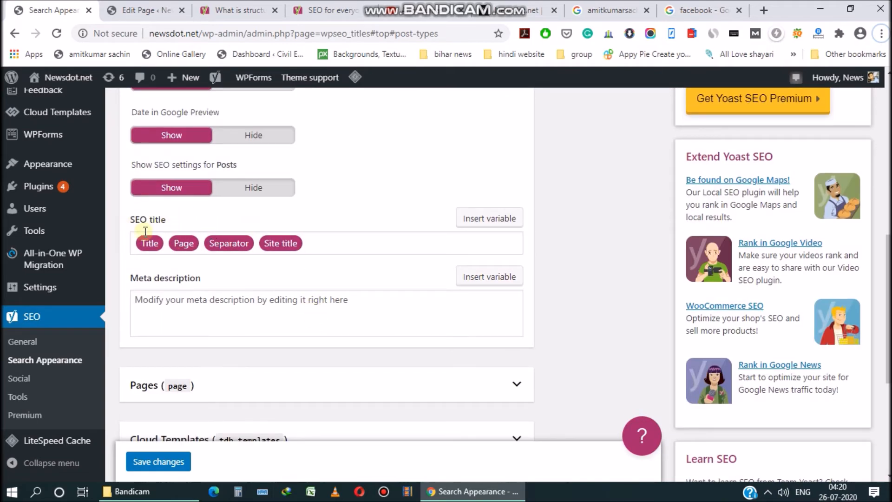
{"action": "mouse_move", "coordinate": [49, 232]}
{"action": "left_click_drag", "start_coordinate": [319, 240], "coordinate": [141, 244]}
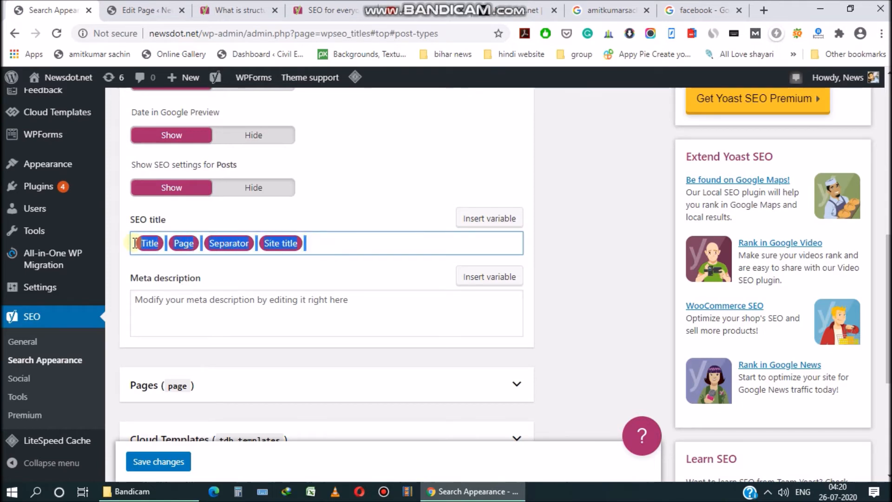
{"action": "key", "text": "BackSpace"}
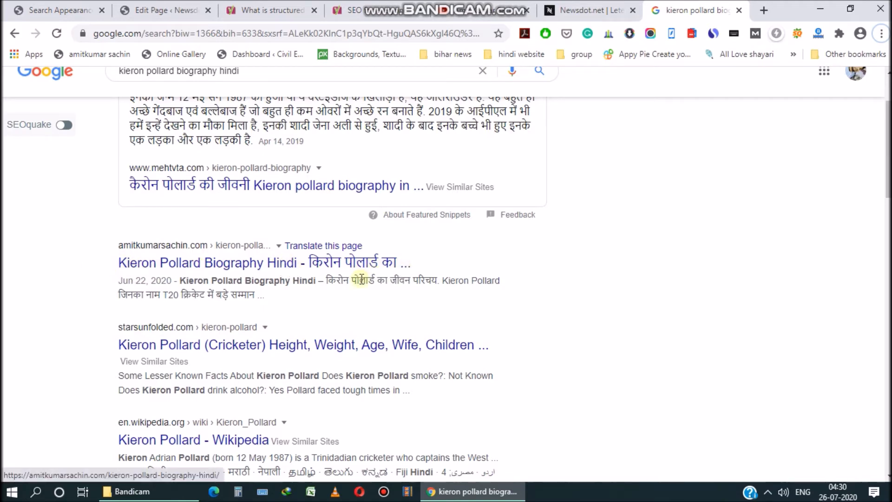
{"action": "key", "text": "ctrl+Tab"}
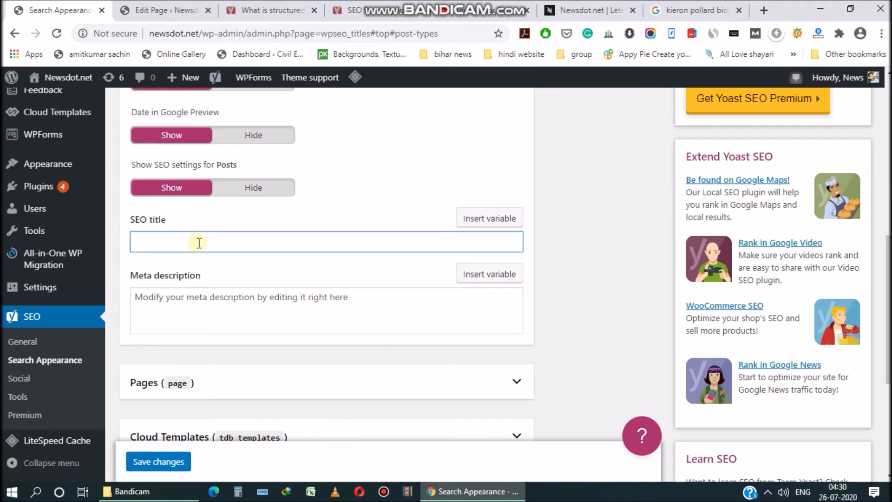
{"action": "left_click", "coordinate": [508, 226]}
{"action": "left_click", "coordinate": [179, 291]}
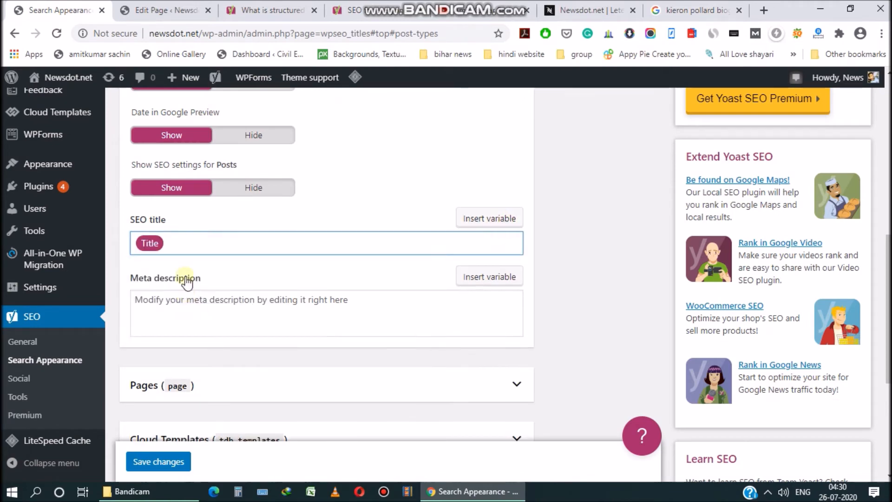
{"action": "left_click", "coordinate": [510, 218]}
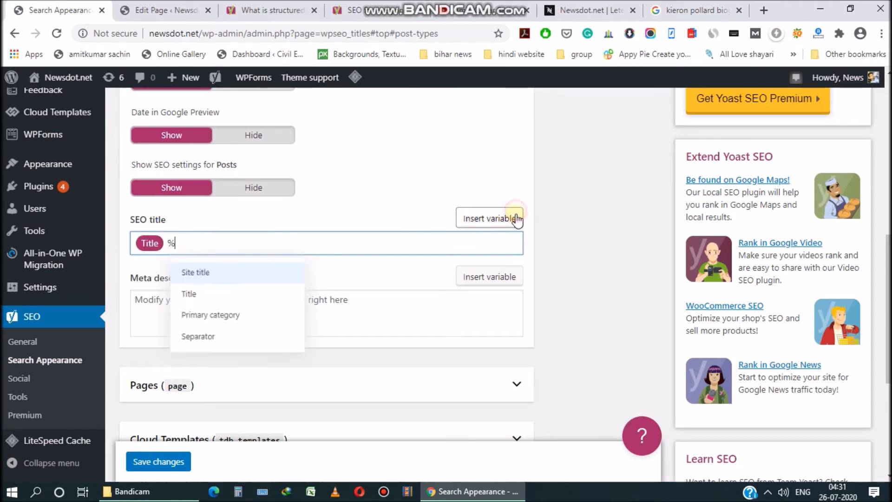
{"action": "left_click", "coordinate": [197, 337]}
{"action": "left_click", "coordinate": [487, 217]}
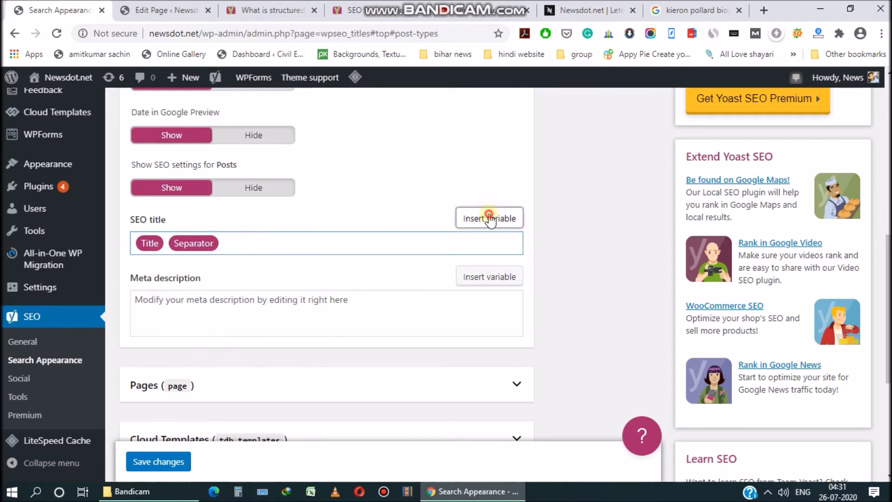
{"action": "left_click", "coordinate": [260, 270]}
Set the Posts meta description to the Excerpt variable.
{"action": "left_click", "coordinate": [205, 295]}
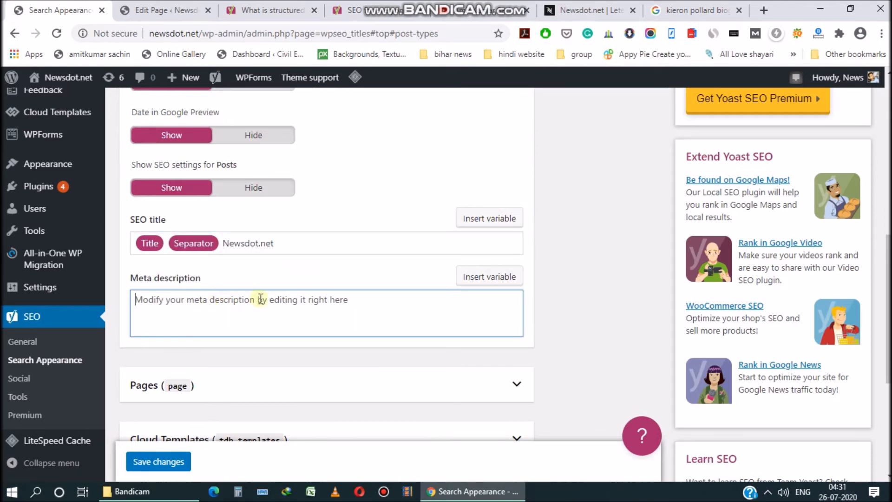
{"action": "type", "text": "%"}
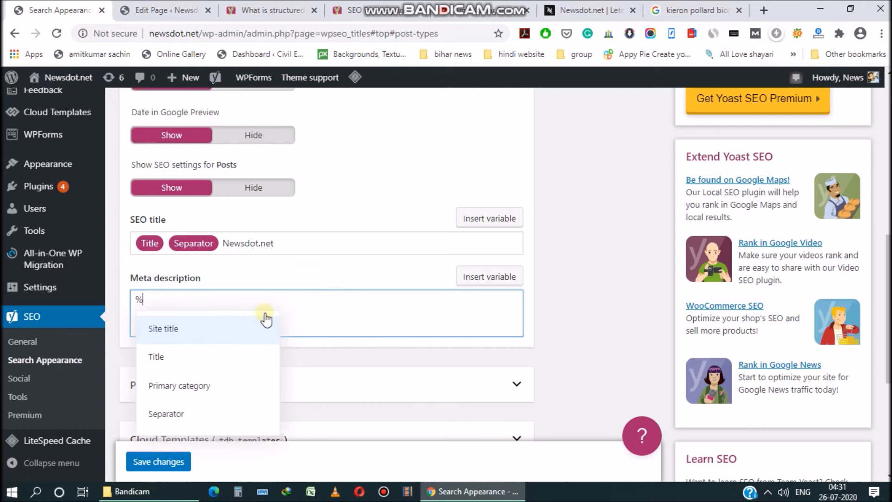
{"action": "type", "text": "ex"}
{"action": "left_click", "coordinate": [179, 328]}
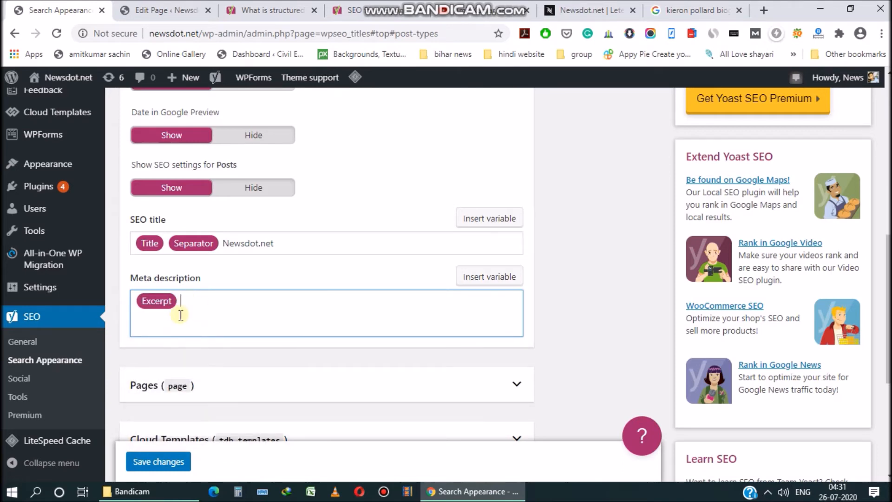
Expand the Pages content type settings and clear the default SEO title.
{"action": "scroll", "coordinate": [180, 315], "scroll_direction": "up", "scroll_amount": 3}
{"action": "scroll", "coordinate": [179, 371], "scroll_direction": "down", "scroll_amount": 1}
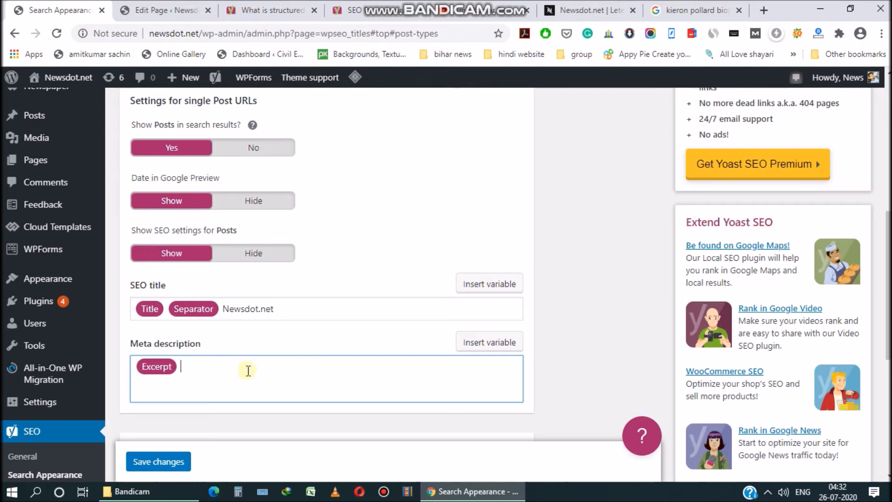
{"action": "scroll", "coordinate": [259, 385], "scroll_direction": "down", "scroll_amount": 3}
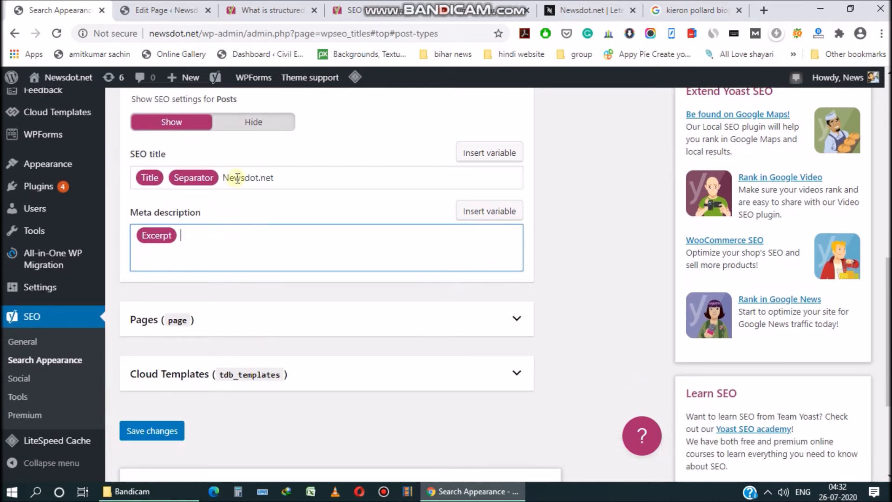
{"action": "left_click", "coordinate": [219, 317]}
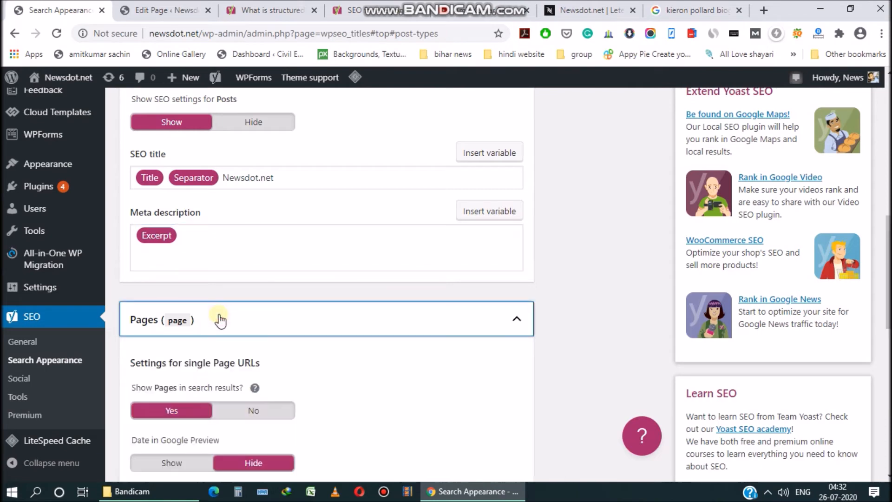
{"action": "scroll", "coordinate": [219, 319], "scroll_direction": "down", "scroll_amount": 4}
{"action": "left_click_drag", "start_coordinate": [307, 374], "coordinate": [136, 371]}
{"action": "key", "text": "BackSpace"}
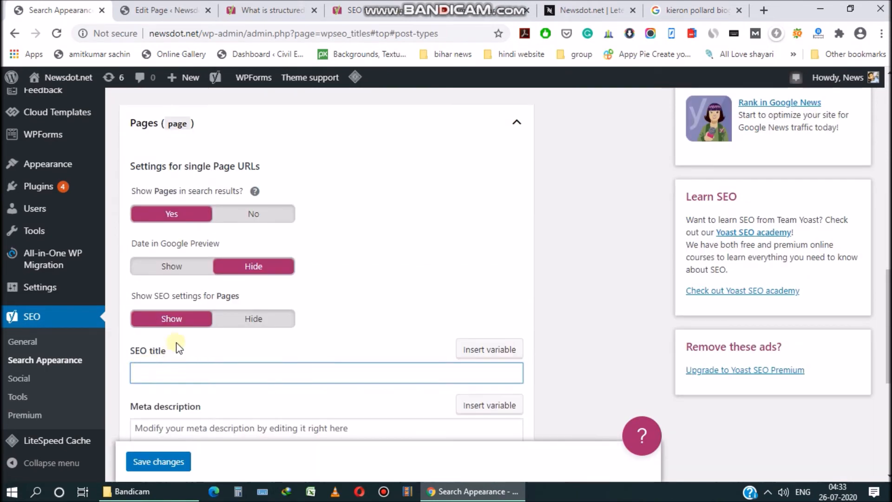
Copy the Posts SEO title with Title, Separator and "Newsdot.net" and paste it as the Pages SEO title.
{"action": "scroll", "coordinate": [179, 339], "scroll_direction": "up", "scroll_amount": 5}
{"action": "left_click_drag", "start_coordinate": [280, 246], "coordinate": [137, 252]}
{"action": "key", "text": "ctrl+c"}
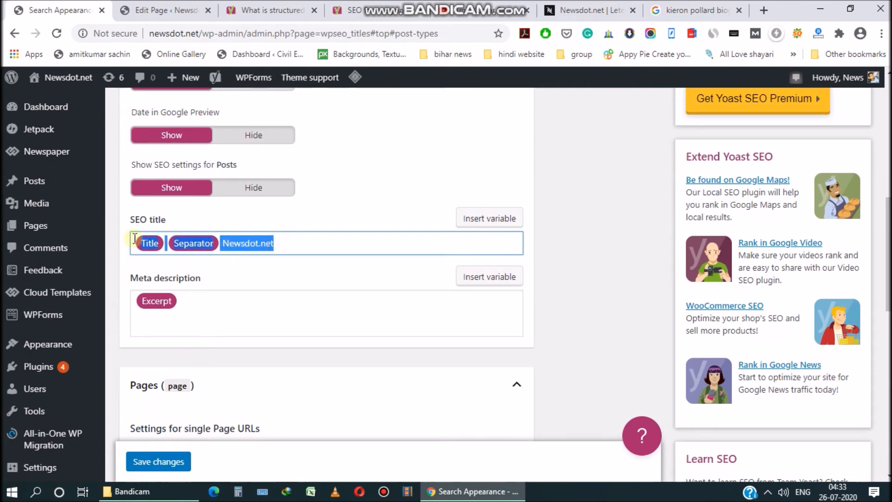
{"action": "key", "text": "BackSpace"}
{"action": "scroll", "coordinate": [211, 314], "scroll_direction": "down", "scroll_amount": 7}
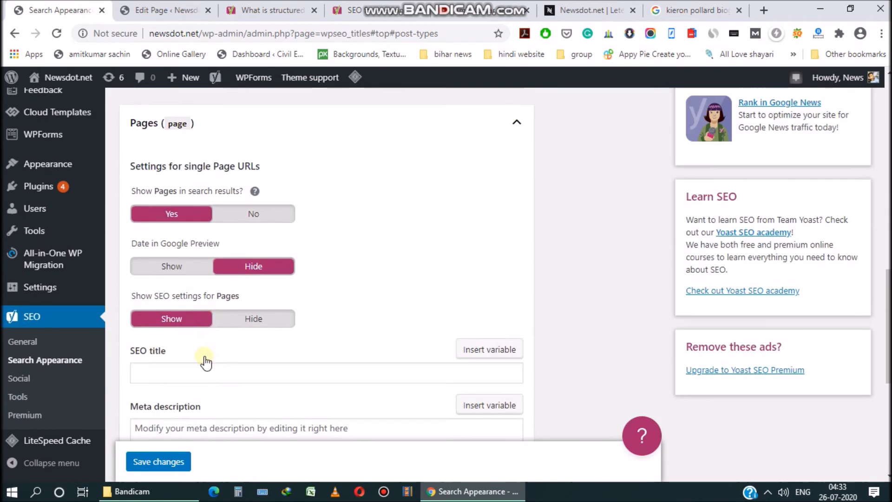
{"action": "left_click", "coordinate": [216, 315]}
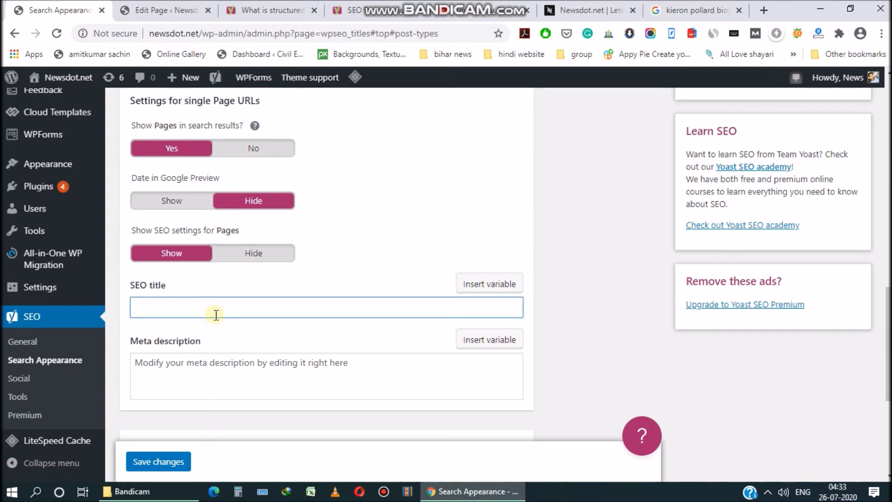
{"action": "key", "text": "ctrl+v"}
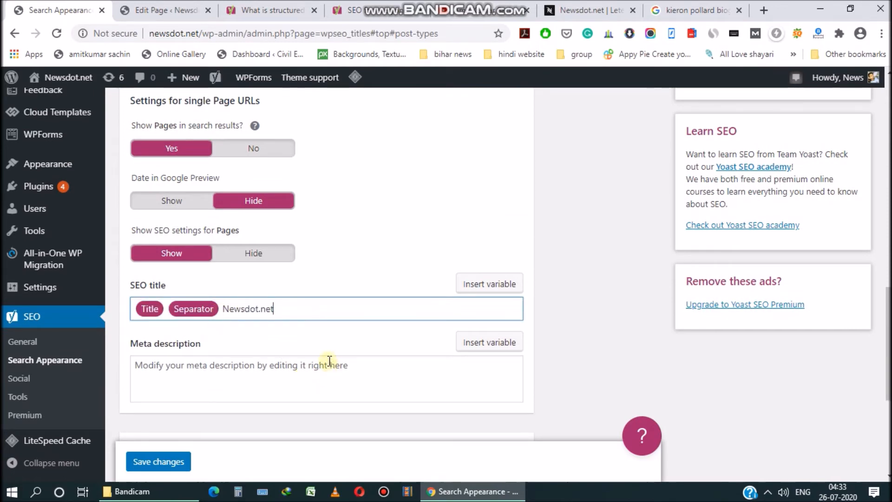
Copy the Excerpt variable from the Posts meta description and paste it as the Pages meta description.
{"action": "scroll", "coordinate": [329, 361], "scroll_direction": "up", "scroll_amount": 5}
{"action": "left_click", "coordinate": [181, 237]}
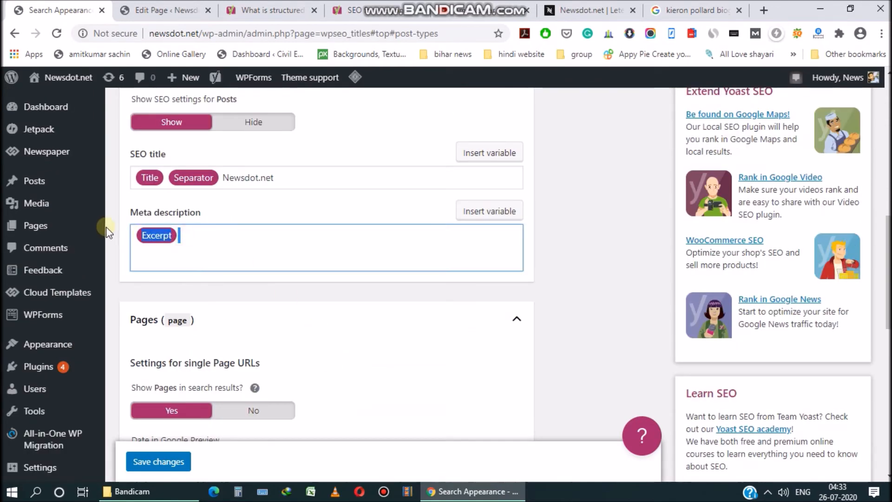
{"action": "scroll", "coordinate": [299, 367], "scroll_direction": "down", "scroll_amount": 6}
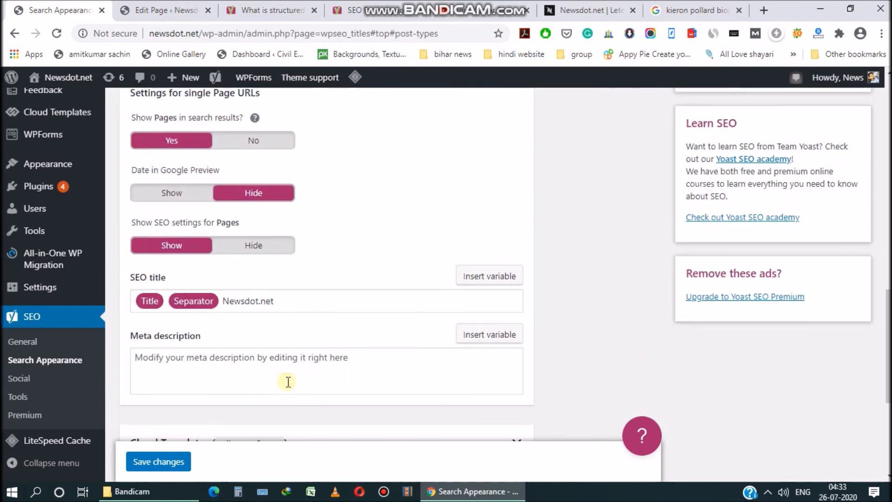
{"action": "left_click", "coordinate": [288, 301]}
{"action": "key", "text": "ctrl+v"}
Expand the Cloud Templates content type settings and set Show Cloud Templates in search results to No.
{"action": "scroll", "coordinate": [313, 348], "scroll_direction": "down", "scroll_amount": 1}
{"action": "left_click", "coordinate": [312, 328]}
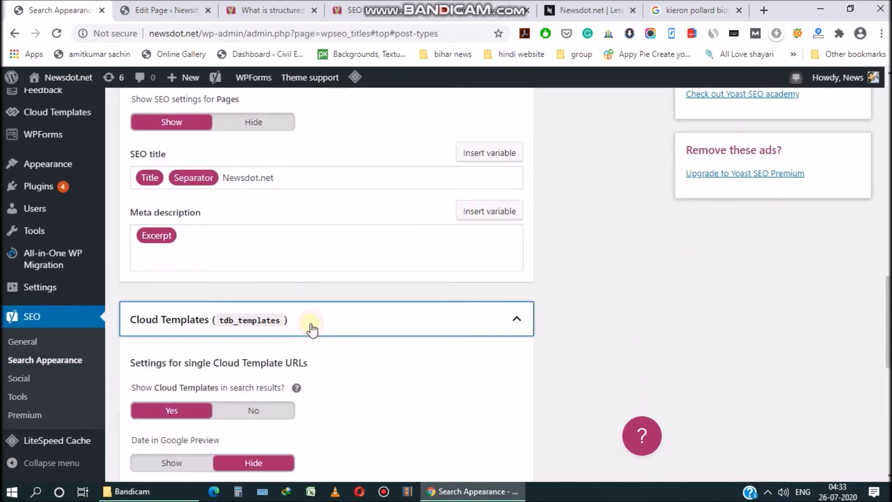
{"action": "scroll", "coordinate": [274, 353], "scroll_direction": "down", "scroll_amount": 1}
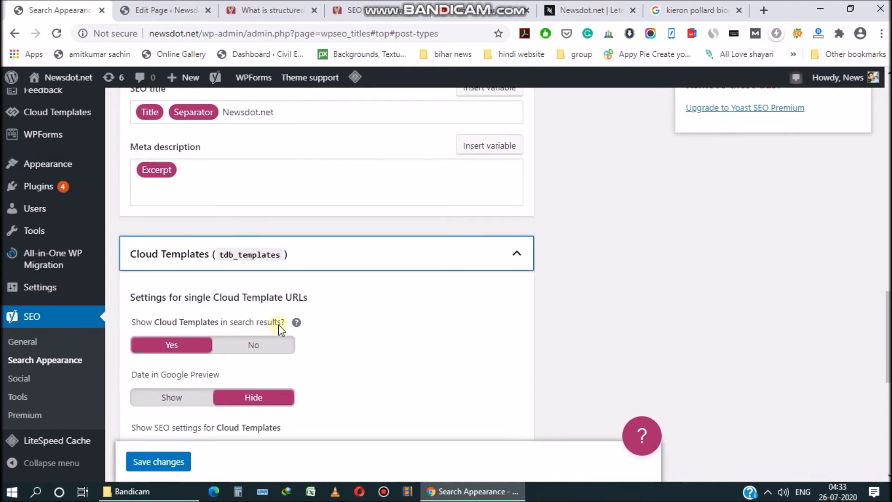
{"action": "left_click", "coordinate": [259, 346]}
{"action": "scroll", "coordinate": [358, 352], "scroll_direction": "down", "scroll_amount": 2}
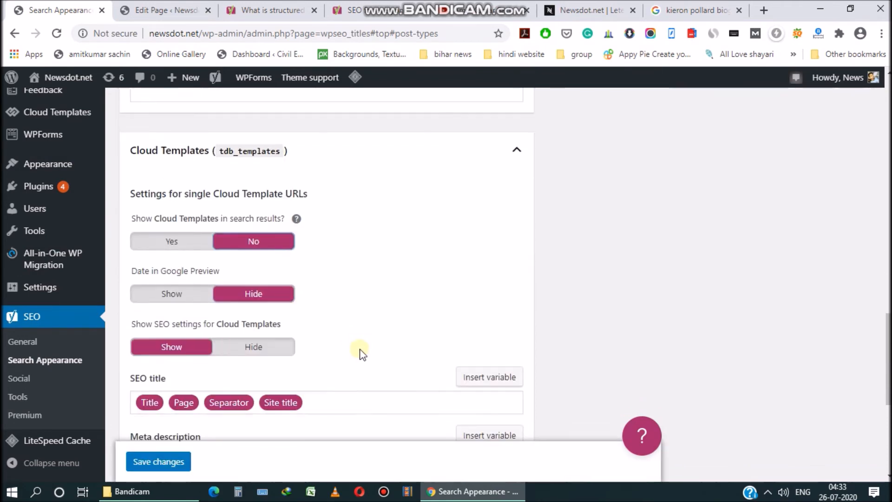
Set Show SEO settings for Cloud Templates to Hide and save the content type settings.
{"action": "scroll", "coordinate": [367, 329], "scroll_direction": "down", "scroll_amount": 2}
{"action": "scroll", "coordinate": [321, 358], "scroll_direction": "up", "scroll_amount": 1}
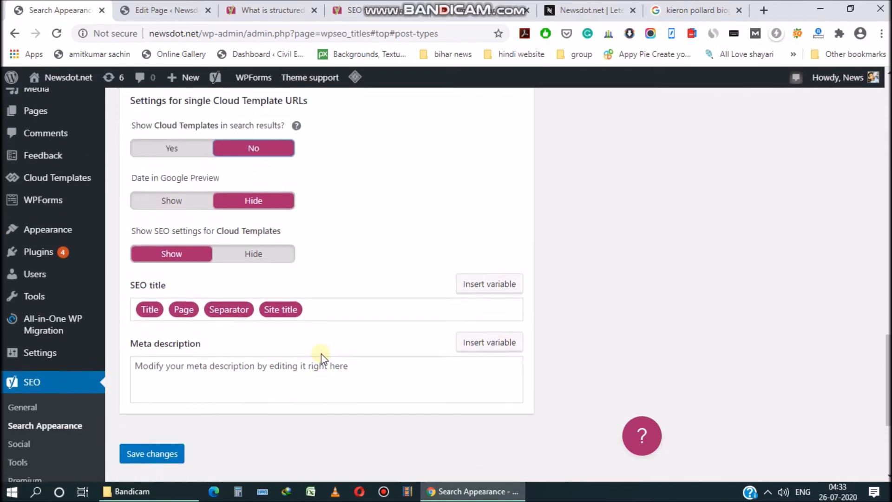
{"action": "left_click", "coordinate": [242, 255]}
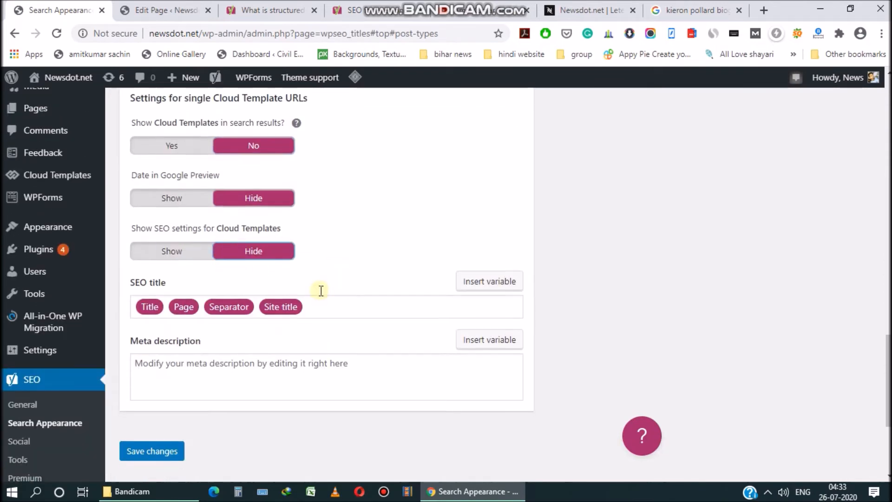
{"action": "scroll", "coordinate": [319, 291], "scroll_direction": "down", "scroll_amount": 2}
{"action": "left_click", "coordinate": [153, 322]}
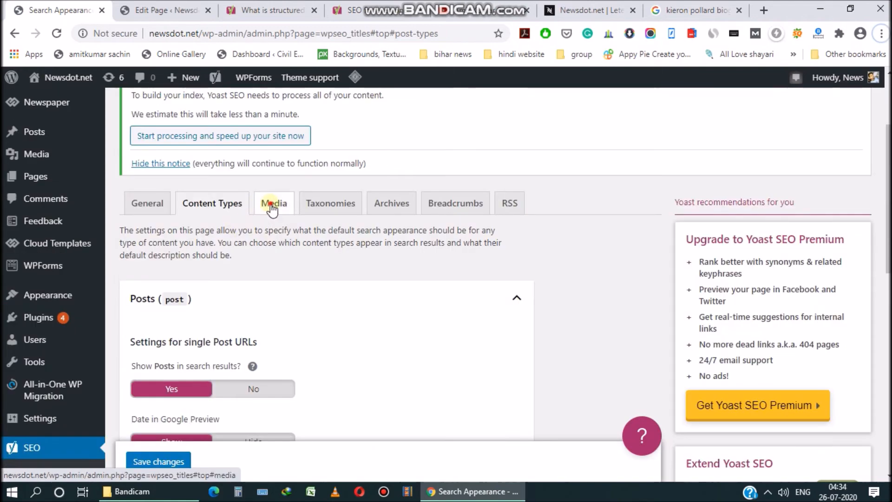
Open the Media attachment URL settings, view Google image results for "kieron pollard biography hindi", and return to the settings.
{"action": "left_click", "coordinate": [272, 204]}
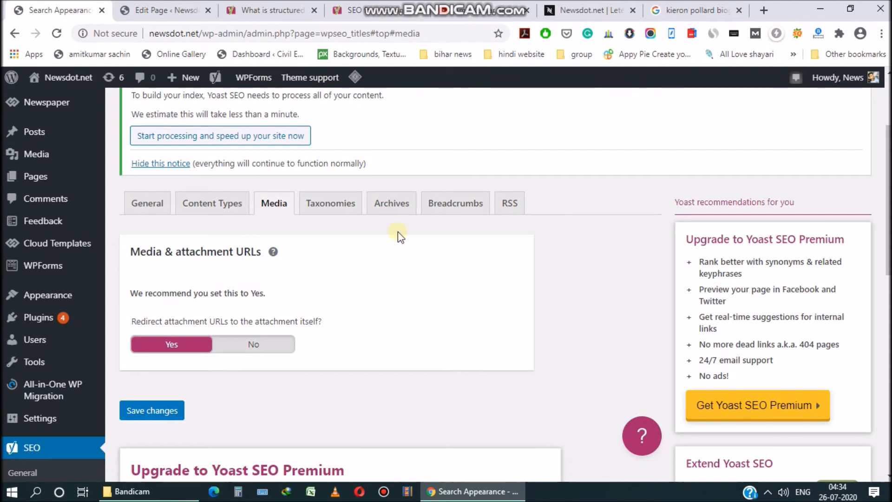
{"action": "key", "text": "ctrl+9"}
{"action": "scroll", "coordinate": [398, 321], "scroll_direction": "up", "scroll_amount": 3}
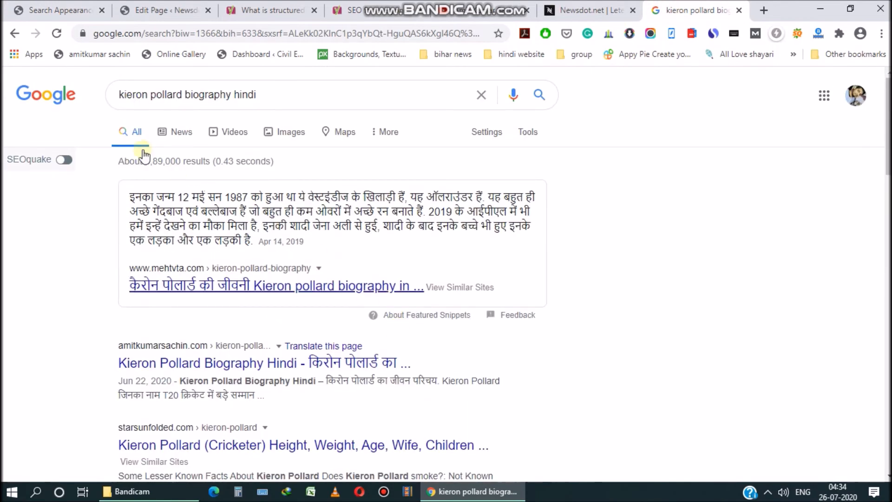
{"action": "left_click", "coordinate": [276, 133]}
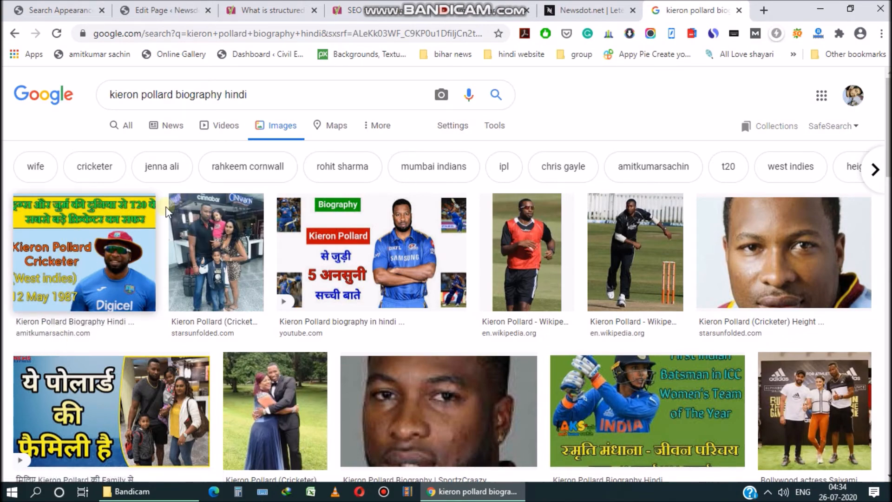
{"action": "left_click", "coordinate": [60, 9]}
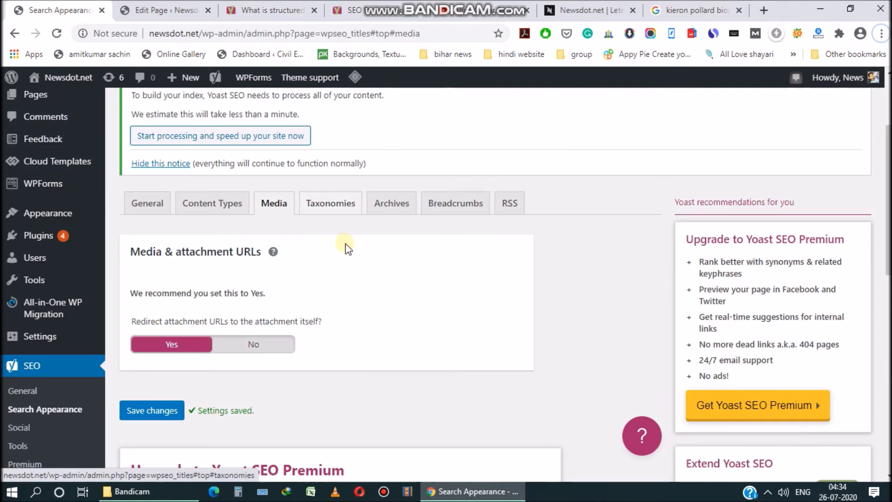
Open the Taxonomies search appearance settings and set Show Categories in search results to No.
{"action": "left_click", "coordinate": [332, 207]}
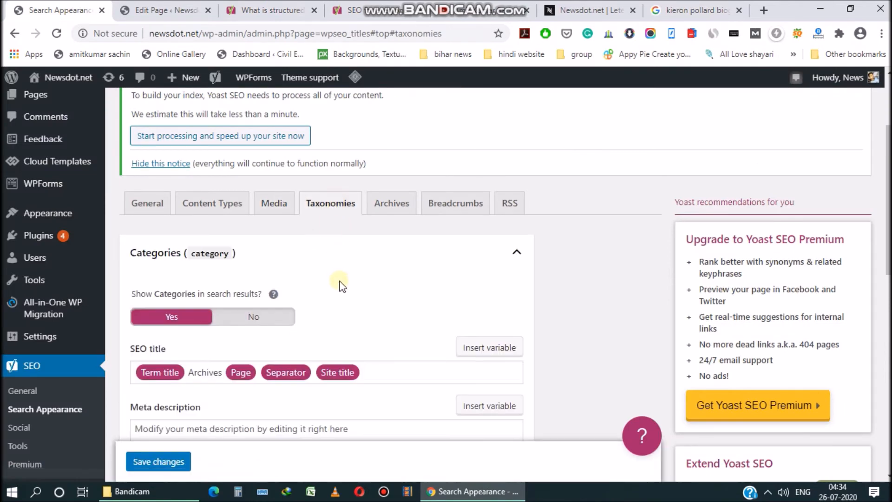
{"action": "scroll", "coordinate": [346, 233], "scroll_direction": "down", "scroll_amount": 1}
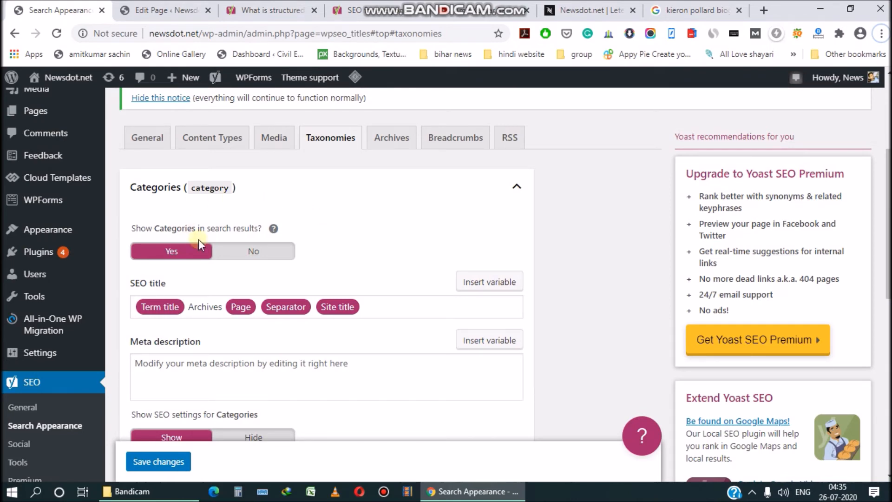
{"action": "left_click", "coordinate": [253, 250]}
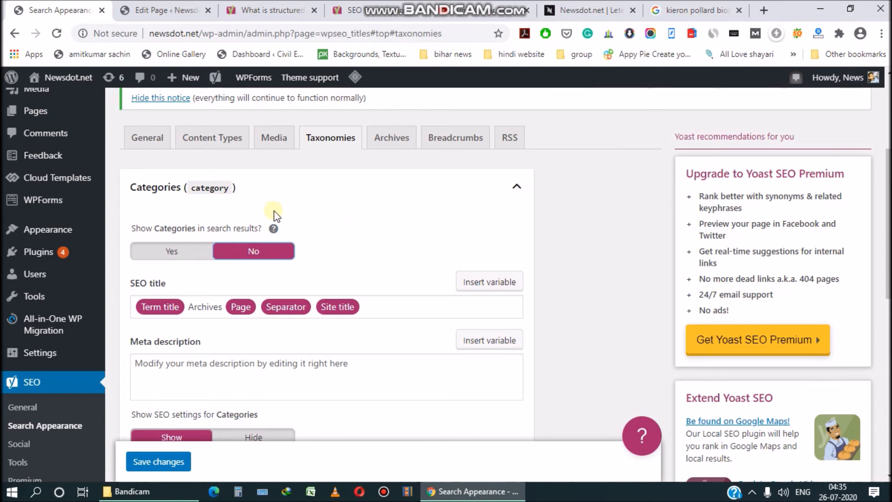
Replace the Categories SEO title with Title, Separator and "Newsdot.net", and set the Categories meta description to the Excerpt variable.
{"action": "scroll", "coordinate": [385, 230], "scroll_direction": "down", "scroll_amount": 1}
{"action": "scroll", "coordinate": [385, 230], "scroll_direction": "up", "scroll_amount": 1}
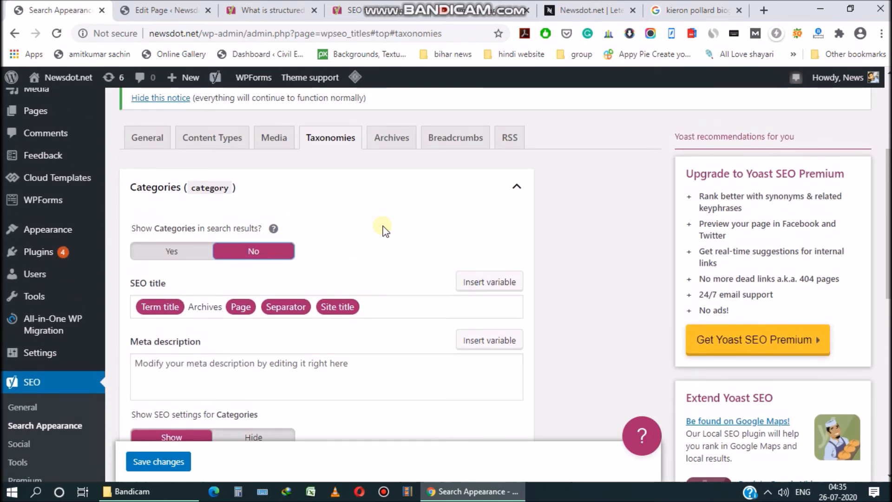
{"action": "scroll", "coordinate": [246, 223], "scroll_direction": "down", "scroll_amount": 5}
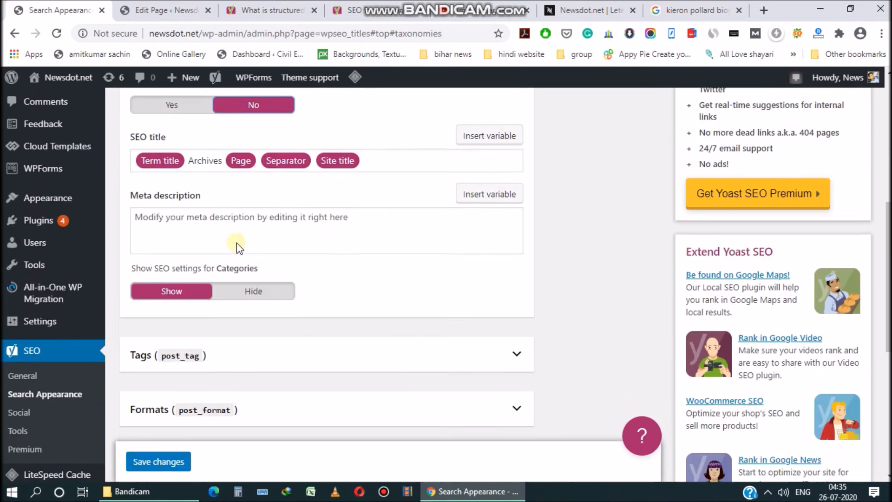
{"action": "scroll", "coordinate": [361, 243], "scroll_direction": "up", "scroll_amount": 4}
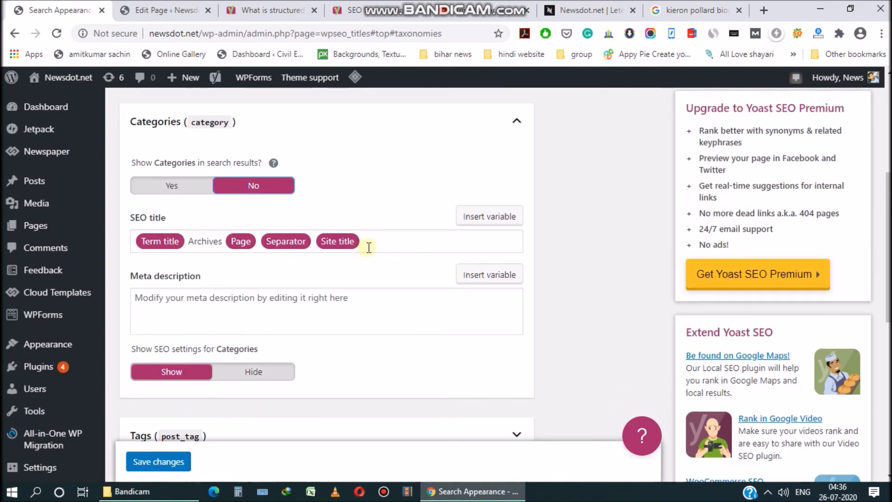
{"action": "scroll", "coordinate": [369, 245], "scroll_direction": "down", "scroll_amount": 1}
{"action": "scroll", "coordinate": [367, 241], "scroll_direction": "up", "scroll_amount": 1}
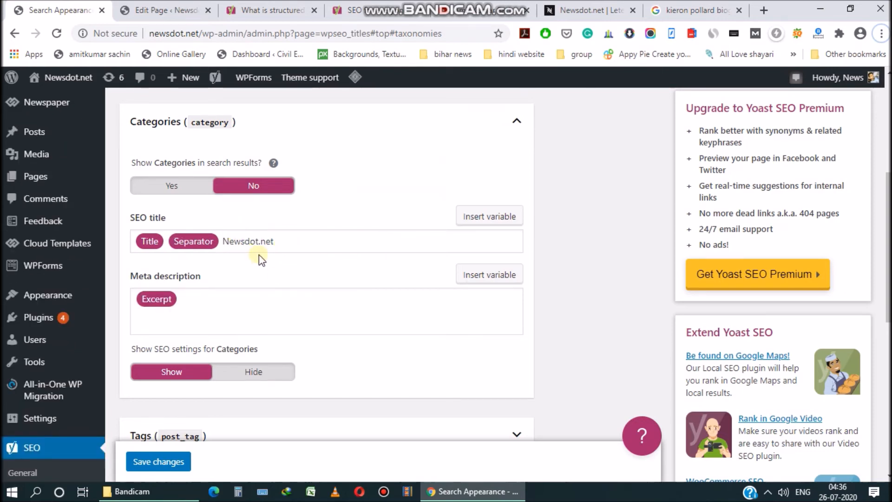
Expand the Tags taxonomy settings and set Show Tags in search results to No.
{"action": "scroll", "coordinate": [259, 256], "scroll_direction": "down", "scroll_amount": 1}
{"action": "left_click", "coordinate": [257, 374]}
{"action": "scroll", "coordinate": [253, 325], "scroll_direction": "down", "scroll_amount": 2}
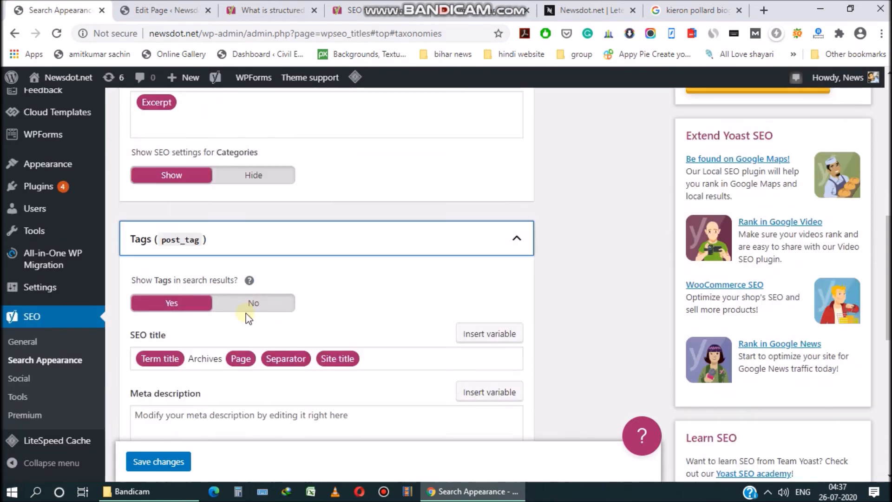
{"action": "left_click", "coordinate": [251, 302]}
Disable format-based archives in the Formats taxonomy settings.
{"action": "scroll", "coordinate": [260, 232], "scroll_direction": "down", "scroll_amount": 8}
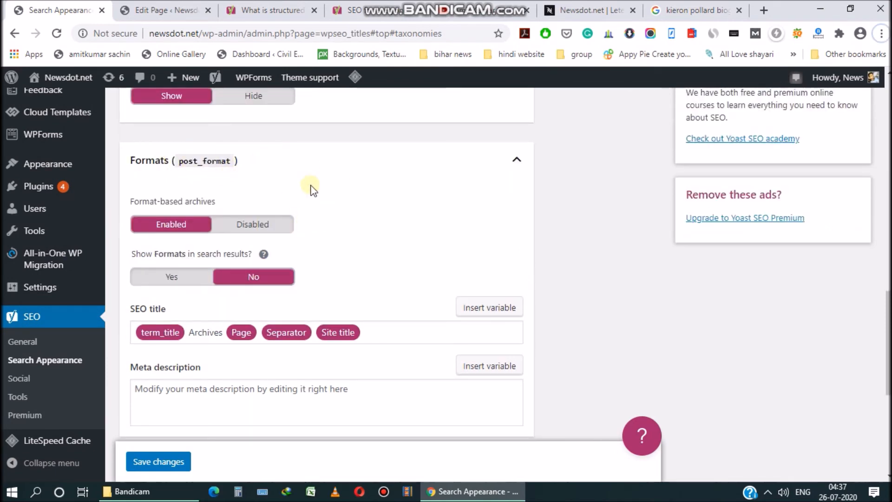
{"action": "left_click", "coordinate": [253, 226]}
{"action": "scroll", "coordinate": [264, 264], "scroll_direction": "down", "scroll_amount": 1}
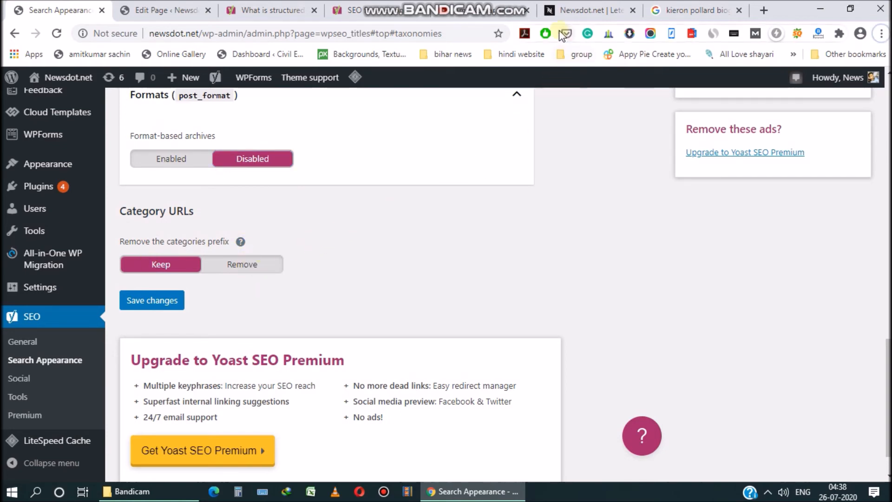
Examine the Biography category archive page on the Newsdot.net site and return to the Yoast taxonomy settings.
{"action": "left_click", "coordinate": [576, 10]}
{"action": "left_click", "coordinate": [274, 351]}
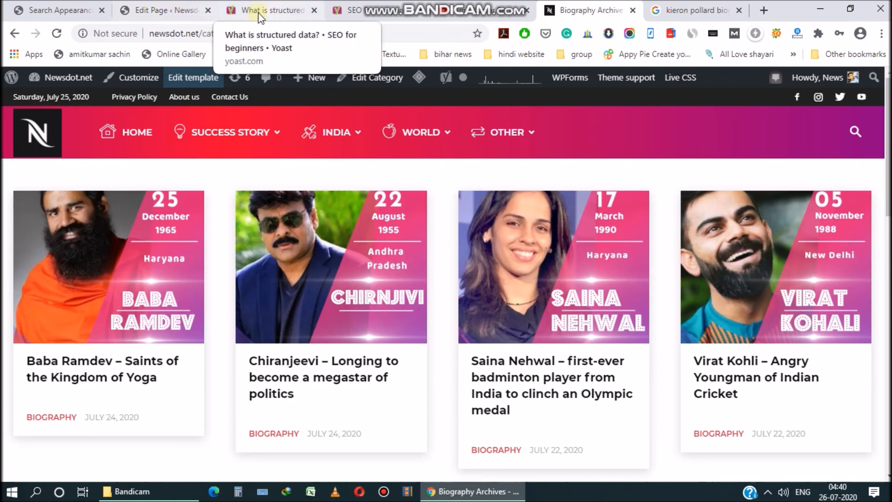
{"action": "left_click", "coordinate": [179, 16]}
{"action": "left_click", "coordinate": [93, 11]}
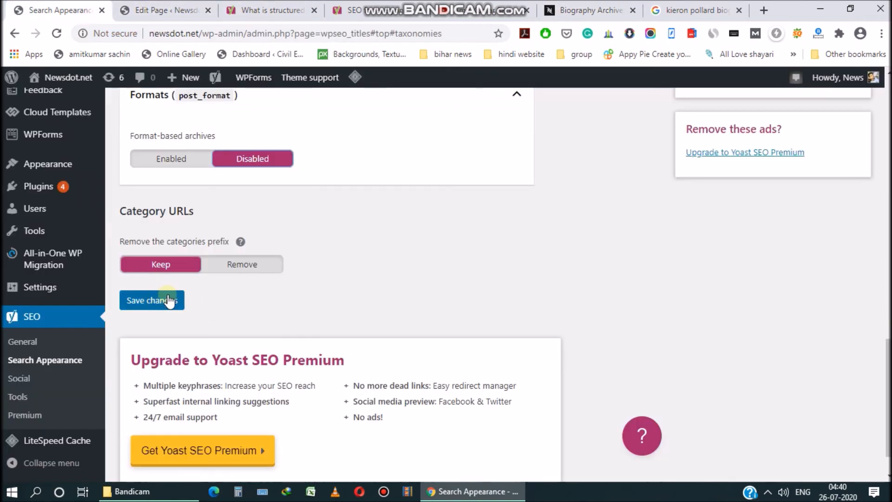
Save the taxonomy settings and disable author archives in the Archives settings.
{"action": "left_click", "coordinate": [157, 300]}
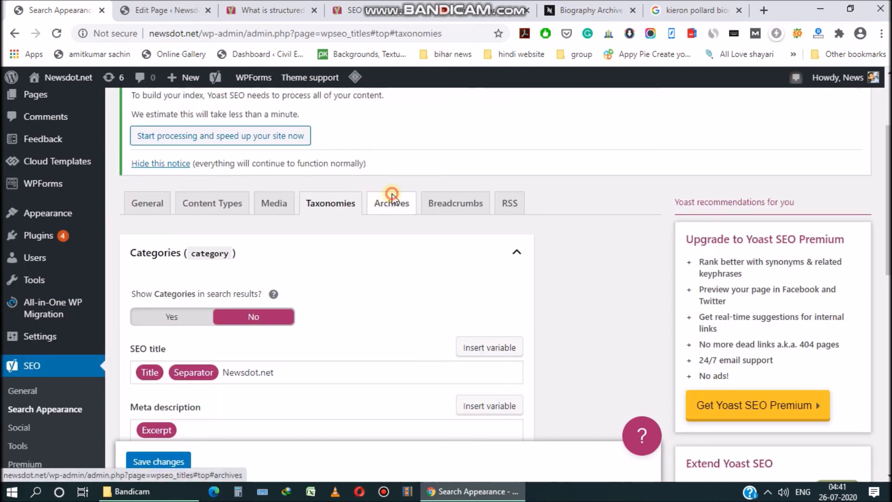
{"action": "left_click", "coordinate": [390, 203]}
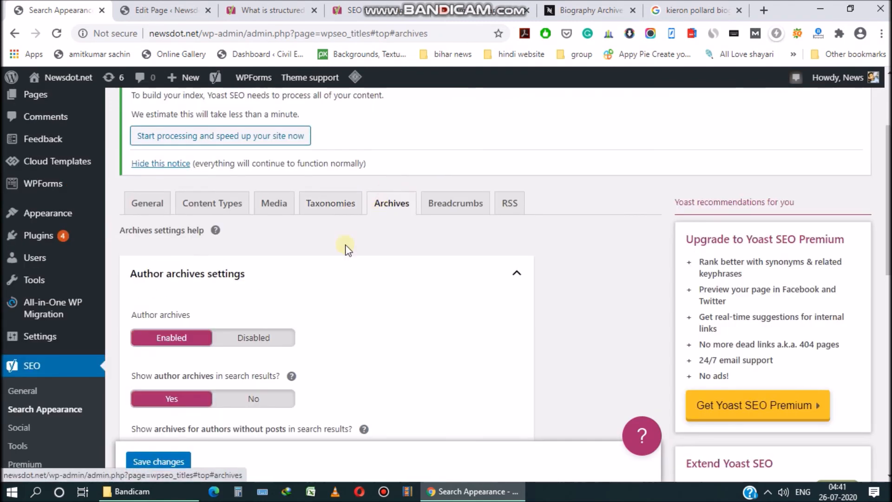
{"action": "scroll", "coordinate": [372, 272], "scroll_direction": "down", "scroll_amount": 3}
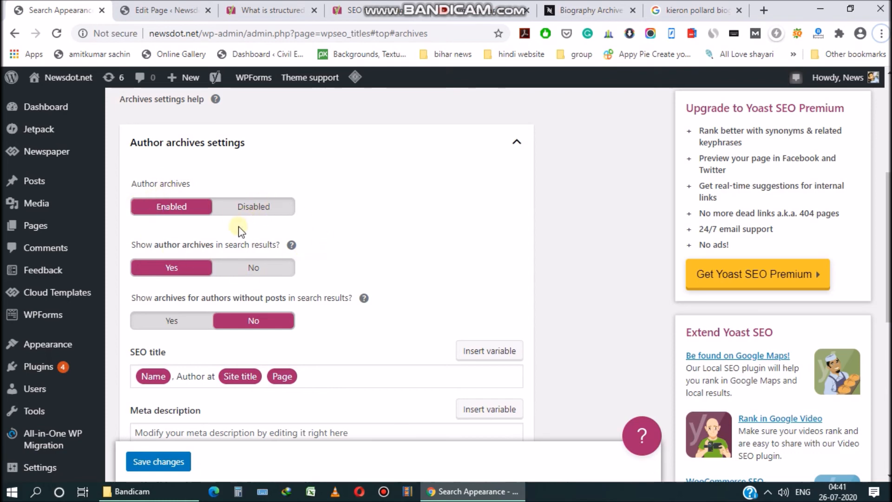
{"action": "left_click", "coordinate": [271, 207]}
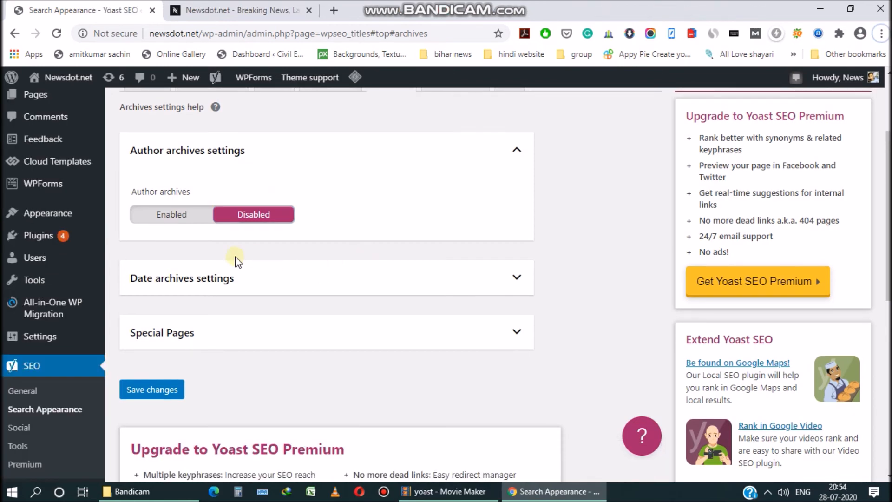
Expand the date archives settings and disable date archives.
{"action": "left_click", "coordinate": [338, 281]}
{"action": "scroll", "coordinate": [279, 298], "scroll_direction": "down", "scroll_amount": 1}
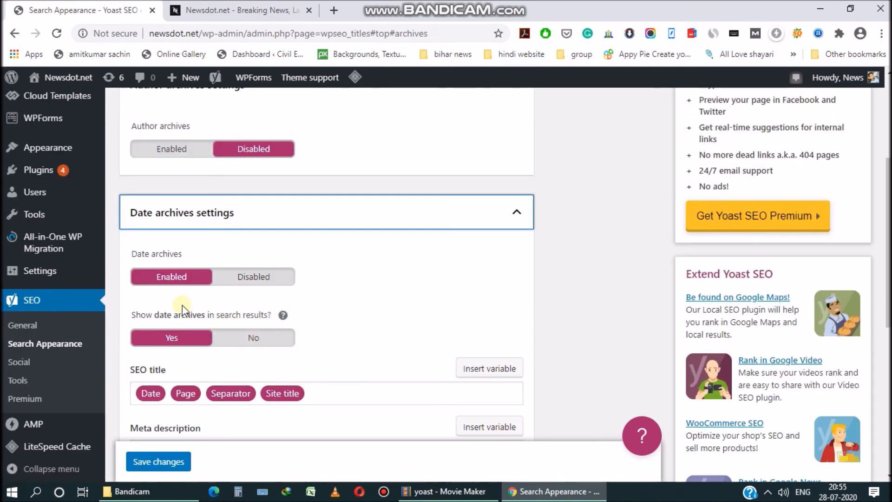
{"action": "left_click", "coordinate": [195, 339]}
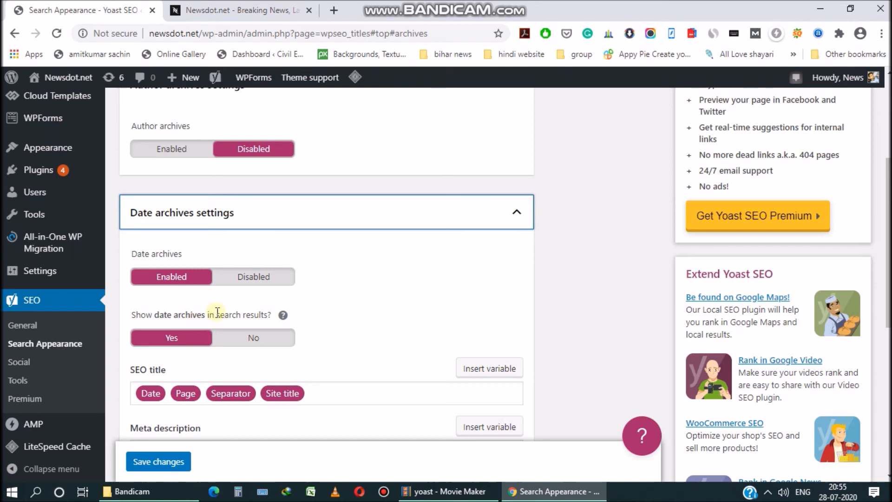
{"action": "left_click", "coordinate": [251, 288]}
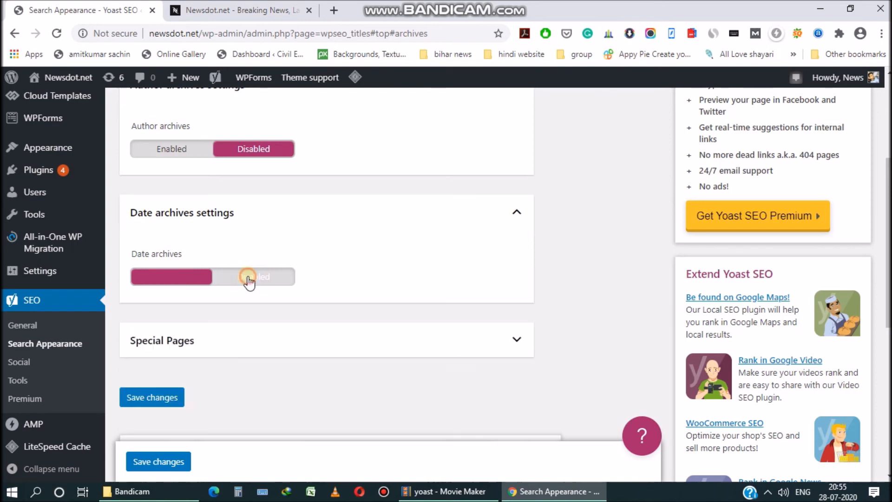
Expand the Special Pages settings to review the search and 404 page titles, and save the archives settings.
{"action": "scroll", "coordinate": [279, 316], "scroll_direction": "down", "scroll_amount": 3}
{"action": "left_click", "coordinate": [262, 223]}
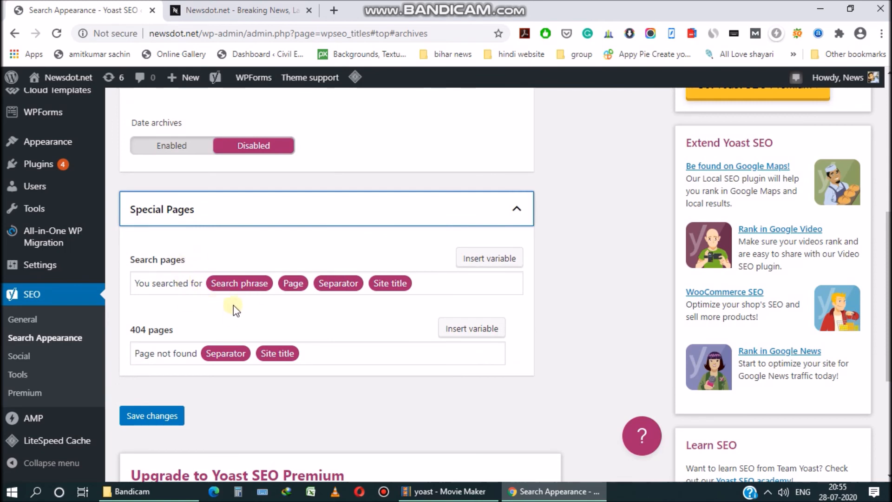
{"action": "scroll", "coordinate": [209, 342], "scroll_direction": "down", "scroll_amount": 1}
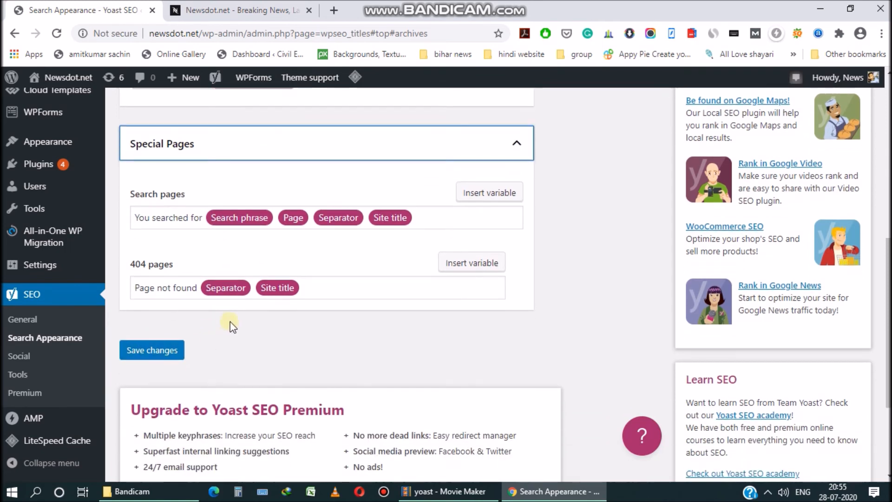
{"action": "left_click", "coordinate": [140, 352]}
Open the Breadcrumbs settings and save them with breadcrumbs disabled.
{"action": "left_click", "coordinate": [442, 147]}
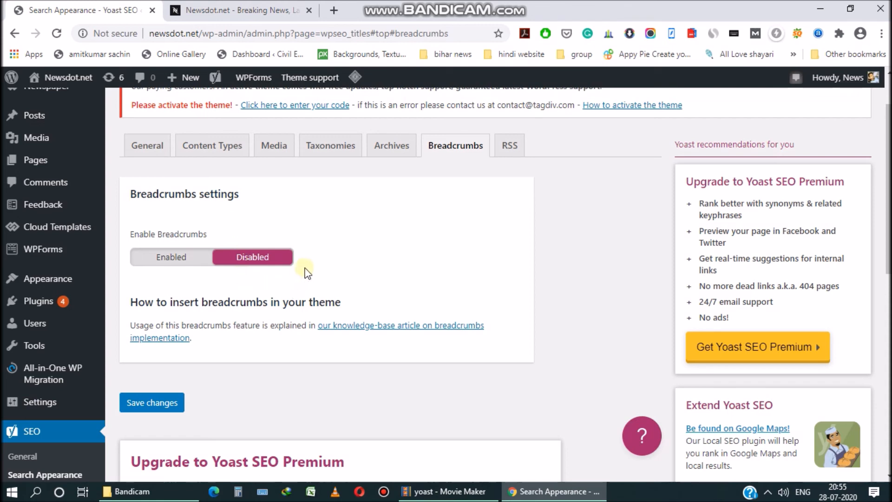
{"action": "left_click", "coordinate": [147, 400]}
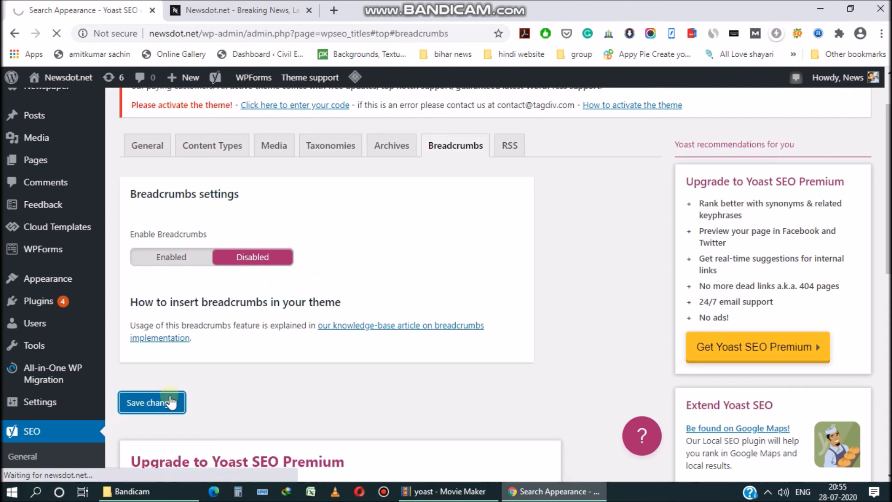
Open the RSS feed settings, review the content placed before and after each post, and save them.
{"action": "left_click", "coordinate": [502, 211]}
{"action": "scroll", "coordinate": [407, 258], "scroll_direction": "down", "scroll_amount": 1}
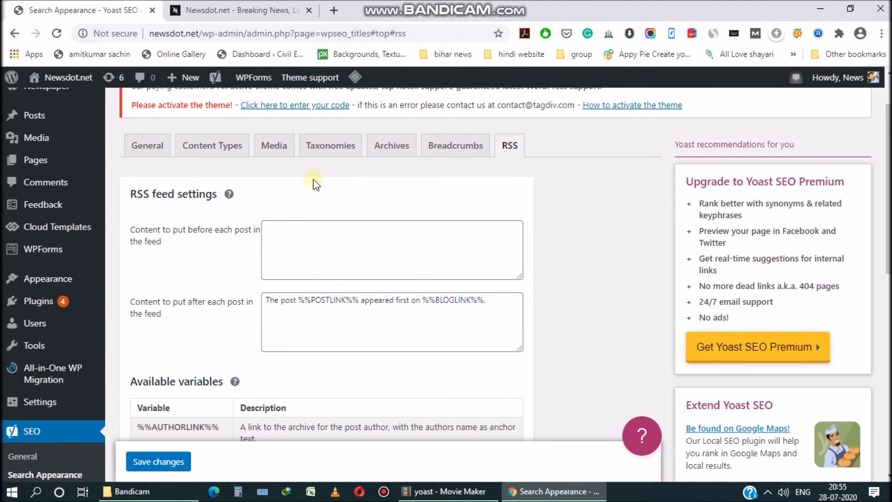
{"action": "scroll", "coordinate": [229, 272], "scroll_direction": "down", "scroll_amount": 1}
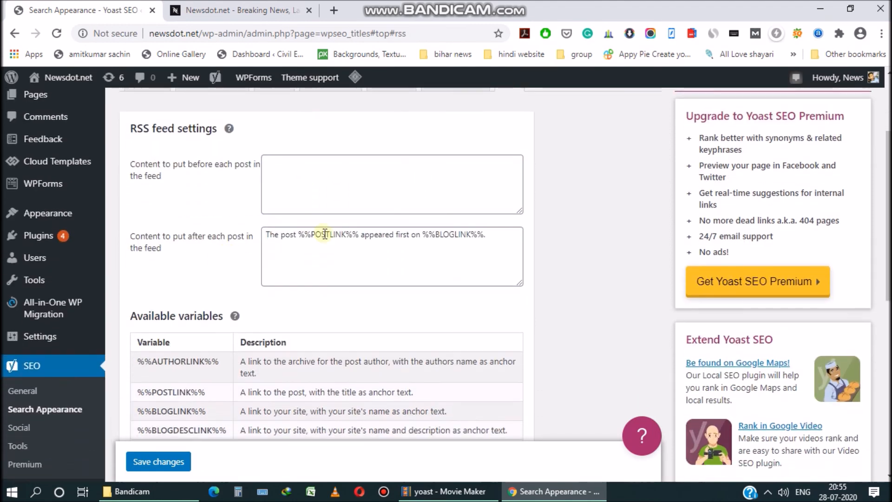
{"action": "scroll", "coordinate": [214, 300], "scroll_direction": "down", "scroll_amount": 1}
{"action": "left_click", "coordinate": [149, 424]}
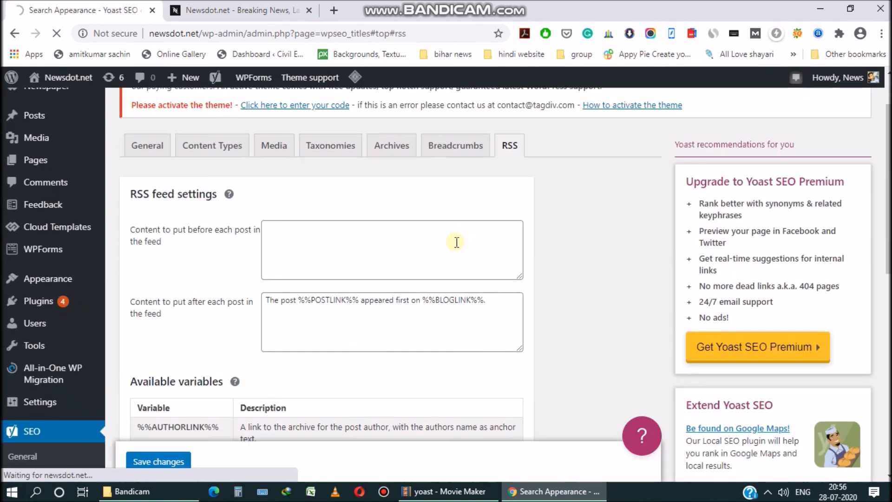
Open Yoast's Social settings and review the Facebook Open Graph, App ID and default image options.
{"action": "scroll", "coordinate": [454, 241], "scroll_direction": "down", "scroll_amount": 1}
{"action": "left_click", "coordinate": [20, 426]}
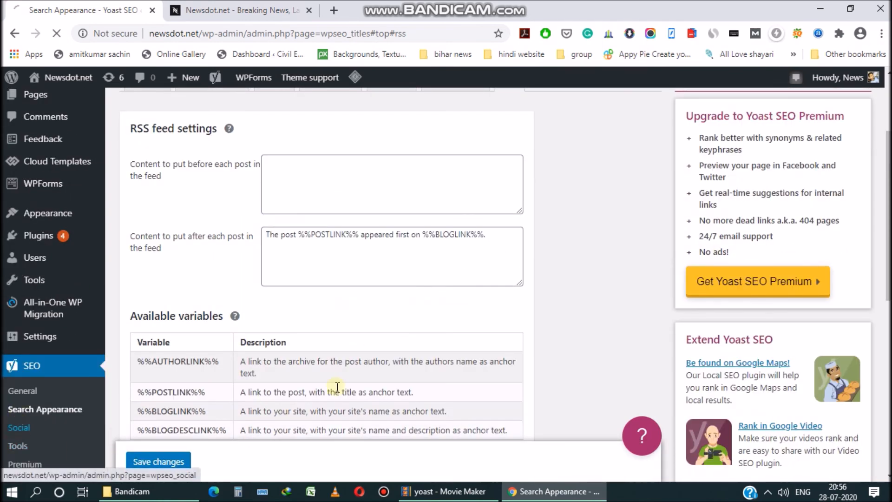
{"action": "scroll", "coordinate": [369, 361], "scroll_direction": "down", "scroll_amount": 1}
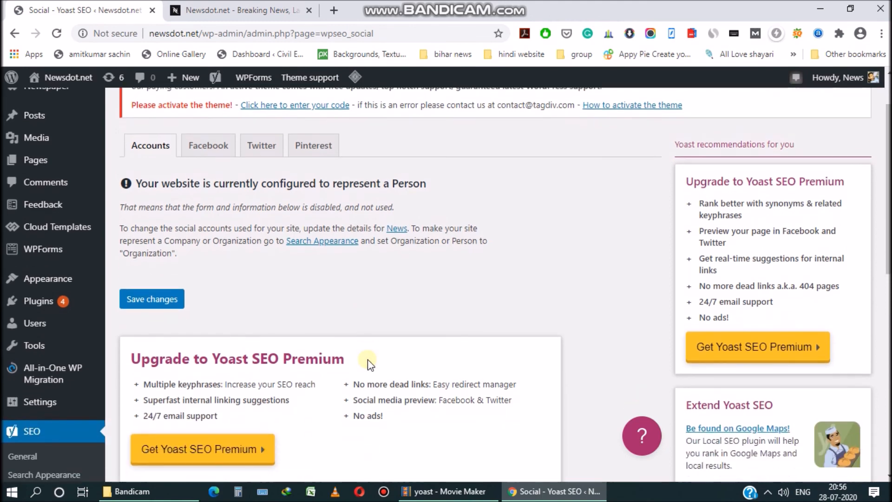
{"action": "left_click", "coordinate": [209, 145]}
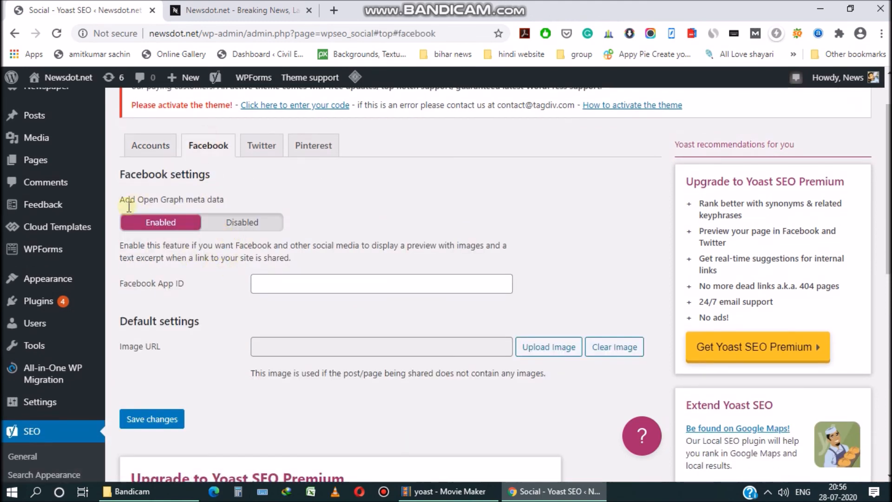
{"action": "scroll", "coordinate": [238, 254], "scroll_direction": "down", "scroll_amount": 1}
{"action": "scroll", "coordinate": [238, 255], "scroll_direction": "down", "scroll_amount": 1}
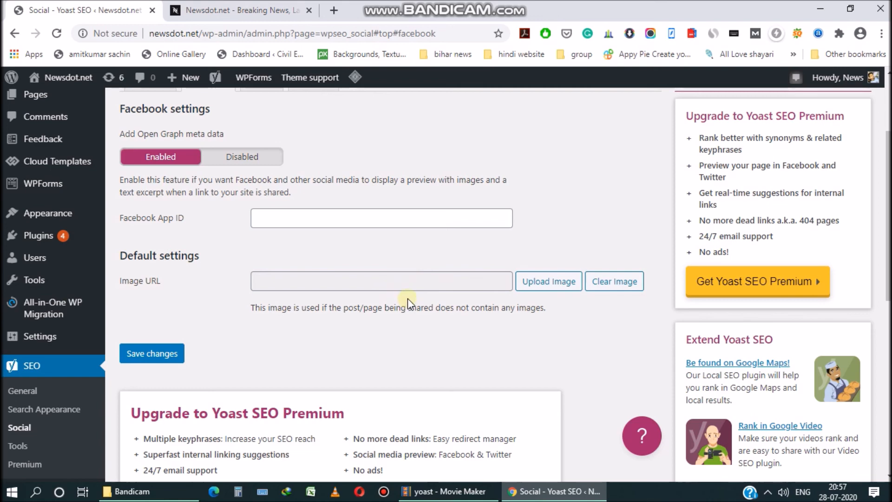
{"action": "scroll", "coordinate": [408, 296], "scroll_direction": "up", "scroll_amount": 3}
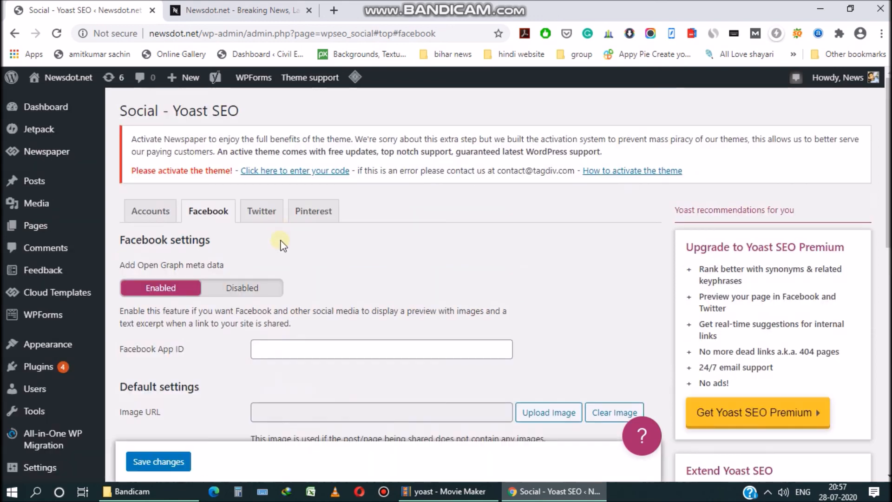
View the Twitter settings and the Pinterest confirmation settings.
{"action": "left_click", "coordinate": [273, 214]}
{"action": "scroll", "coordinate": [345, 292], "scroll_direction": "down", "scroll_amount": 1}
{"action": "left_click", "coordinate": [318, 145]}
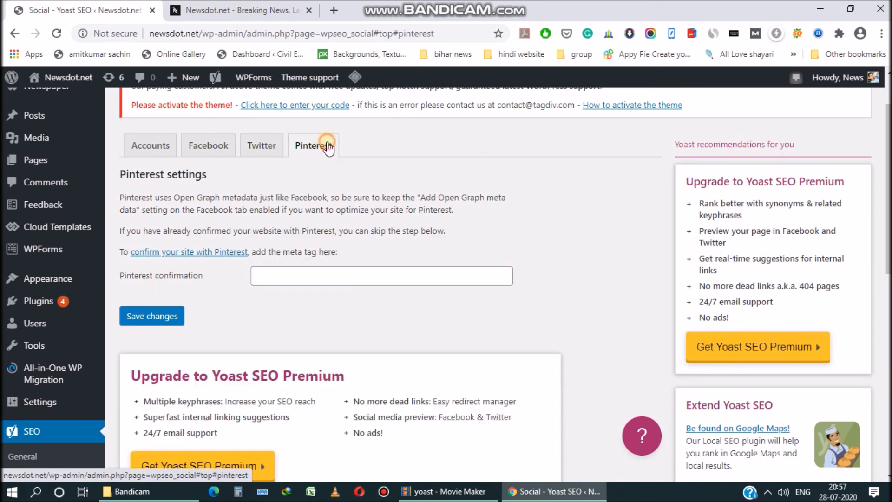
Open the Yoast SEO Tools page and run the text link counter on the site's texts.
{"action": "scroll", "coordinate": [238, 311], "scroll_direction": "down", "scroll_amount": 3}
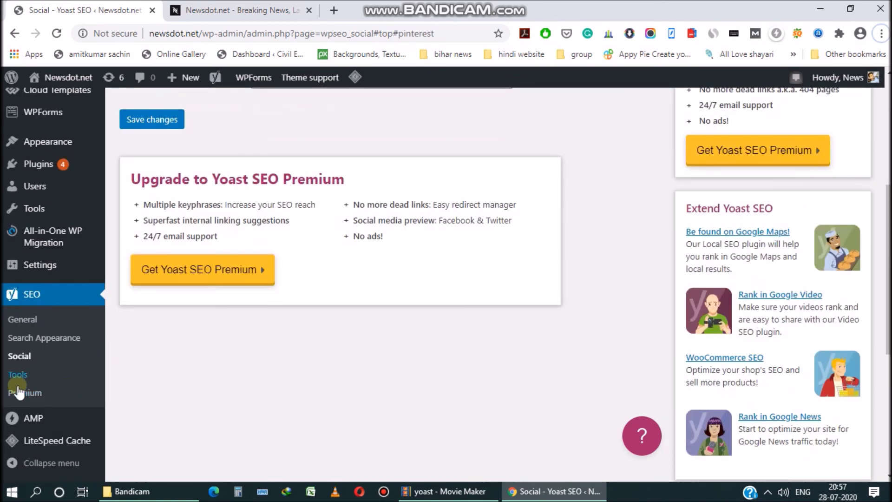
{"action": "left_click", "coordinate": [17, 377]}
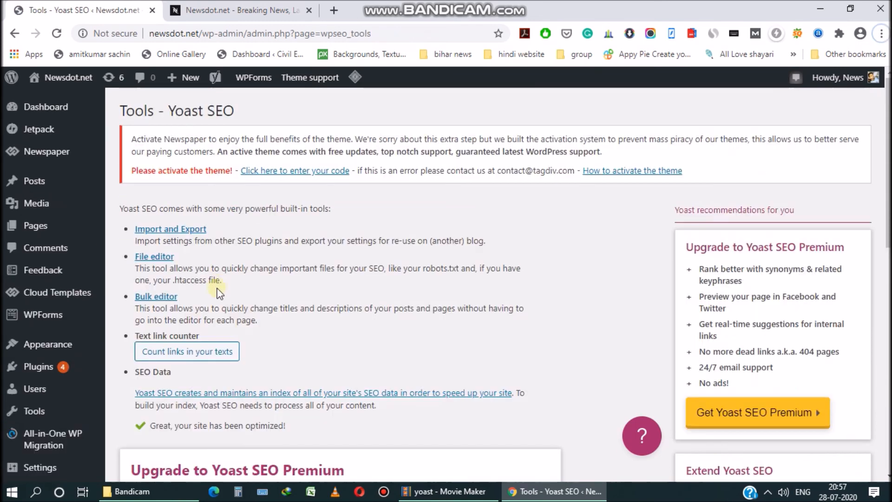
{"action": "scroll", "coordinate": [249, 284], "scroll_direction": "down", "scroll_amount": 1}
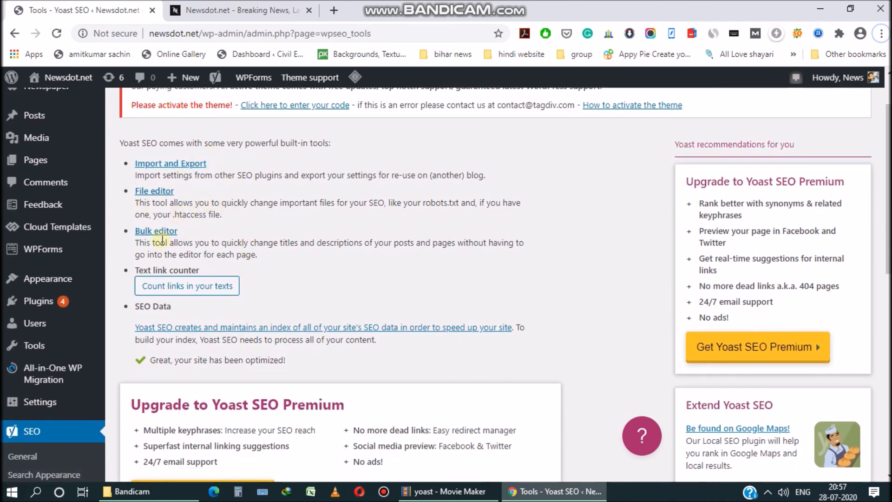
{"action": "left_click", "coordinate": [231, 280]}
{"action": "scroll", "coordinate": [230, 280], "scroll_direction": "down", "scroll_amount": 2}
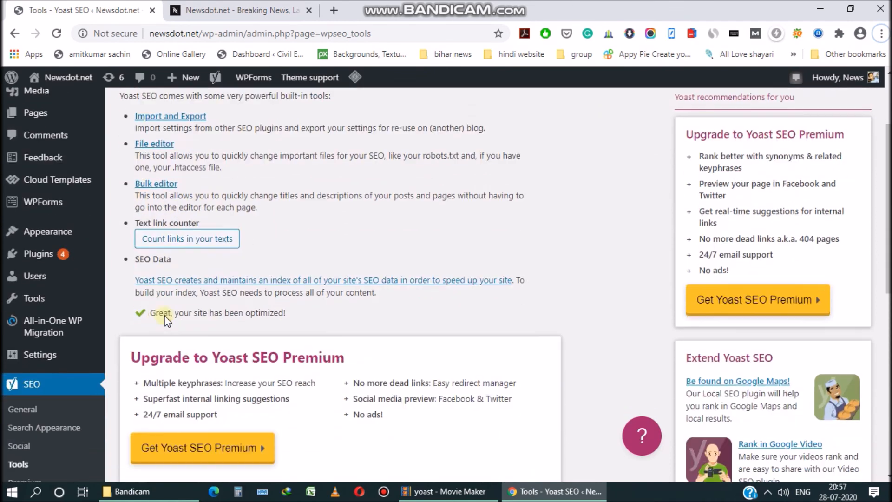
Open Yoast's Premium page and examine the Premium features and the available SEO extensions.
{"action": "left_click", "coordinate": [21, 400]}
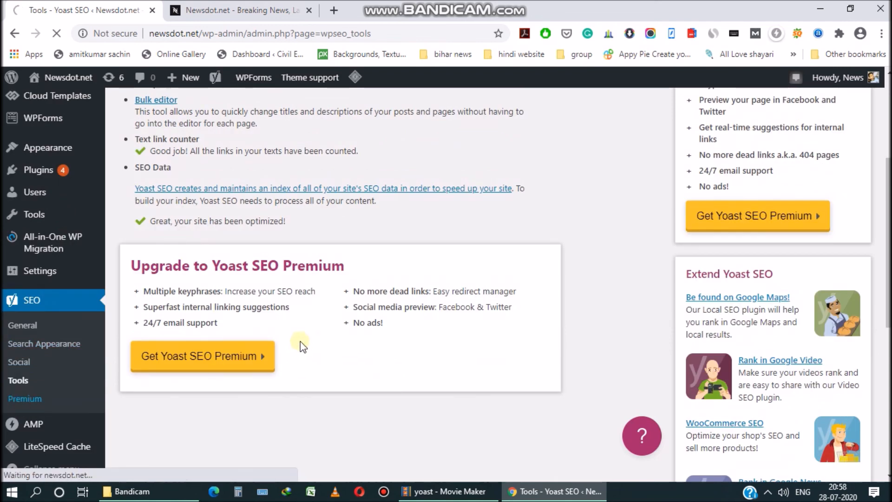
{"action": "scroll", "coordinate": [314, 285], "scroll_direction": "down", "scroll_amount": 1}
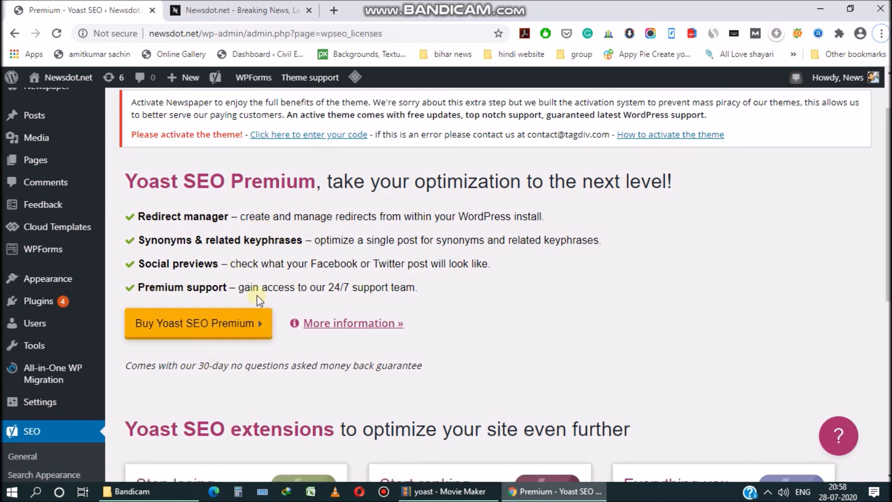
{"action": "scroll", "coordinate": [232, 344], "scroll_direction": "down", "scroll_amount": 1}
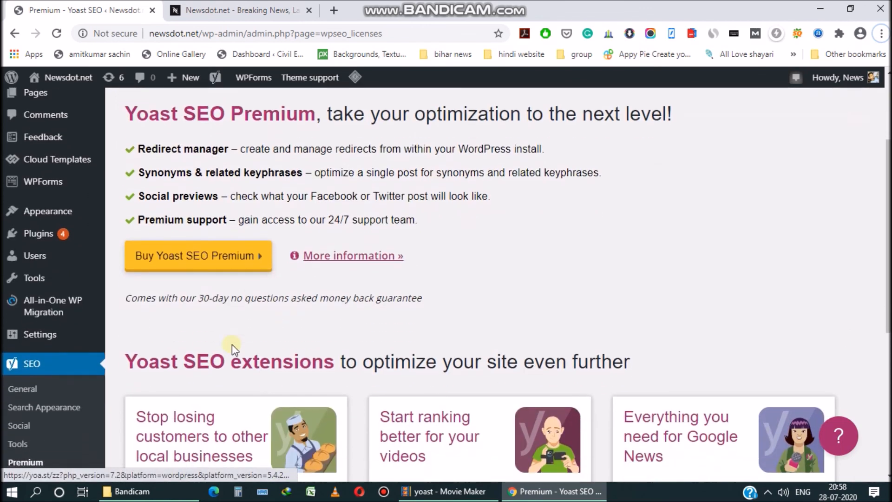
{"action": "scroll", "coordinate": [232, 344], "scroll_direction": "down", "scroll_amount": 2}
{"action": "scroll", "coordinate": [233, 345], "scroll_direction": "up", "scroll_amount": 2}
{"action": "left_click", "coordinate": [88, 429]}
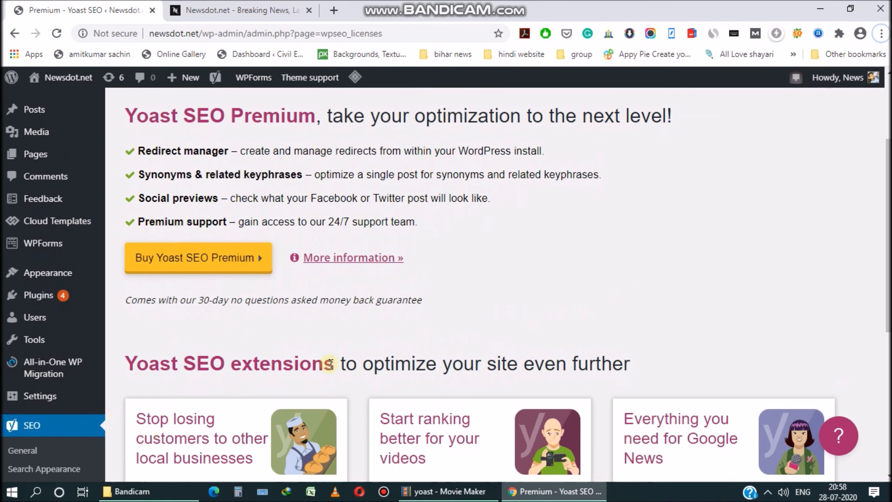
{"action": "scroll", "coordinate": [348, 325], "scroll_direction": "up", "scroll_amount": 2}
{"action": "scroll", "coordinate": [374, 219], "scroll_direction": "down", "scroll_amount": 1}
{"action": "scroll", "coordinate": [374, 218], "scroll_direction": "down", "scroll_amount": 2}
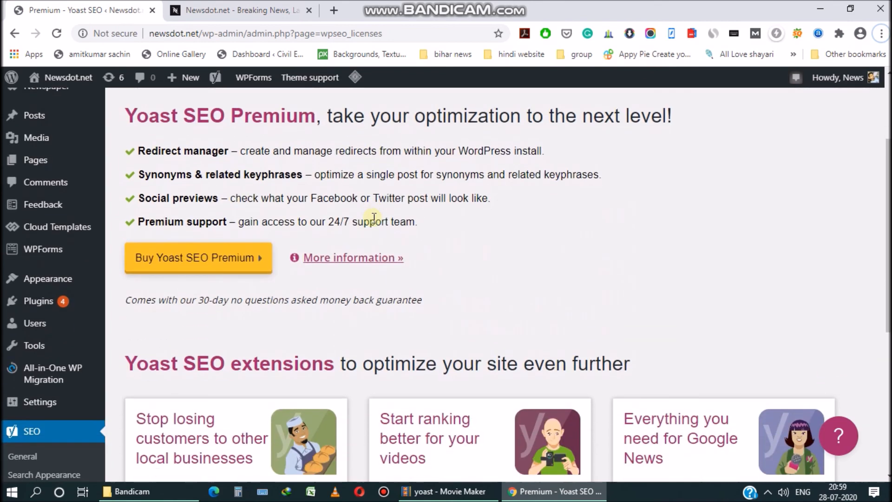
{"action": "scroll", "coordinate": [371, 218], "scroll_direction": "up", "scroll_amount": 2}
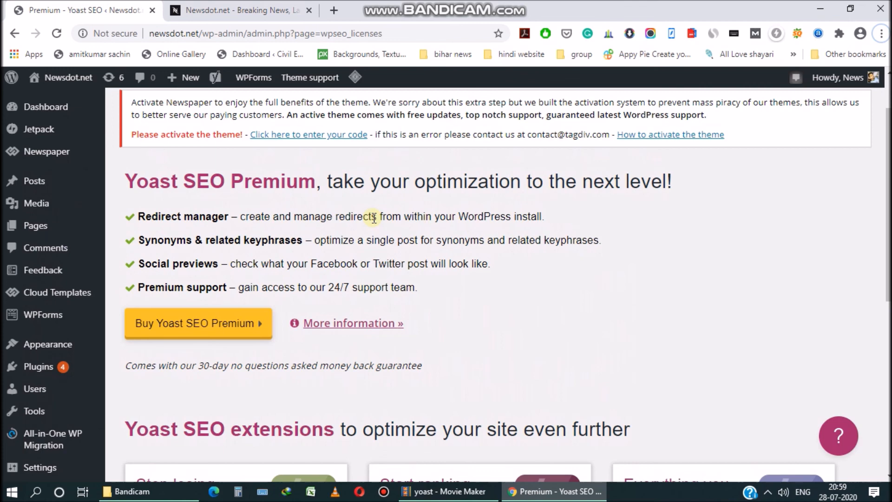
{"action": "scroll", "coordinate": [376, 256], "scroll_direction": "up", "scroll_amount": 2}
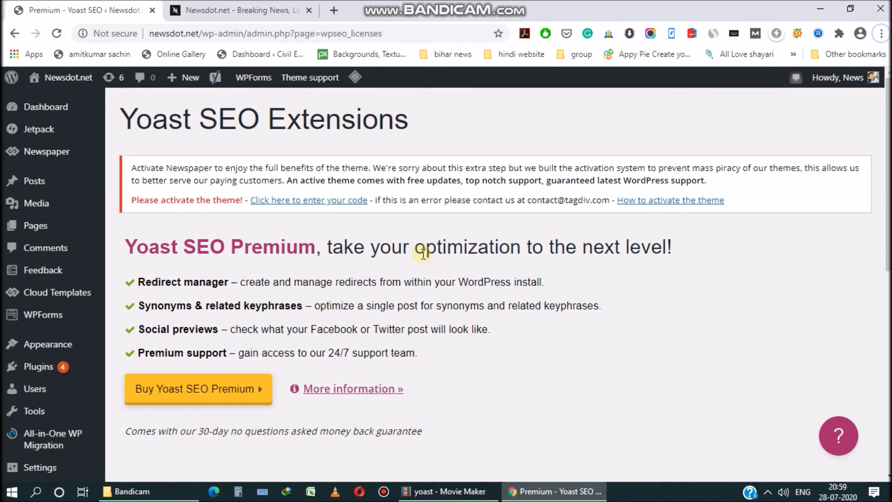
{"action": "scroll", "coordinate": [423, 253], "scroll_direction": "down", "scroll_amount": 2}
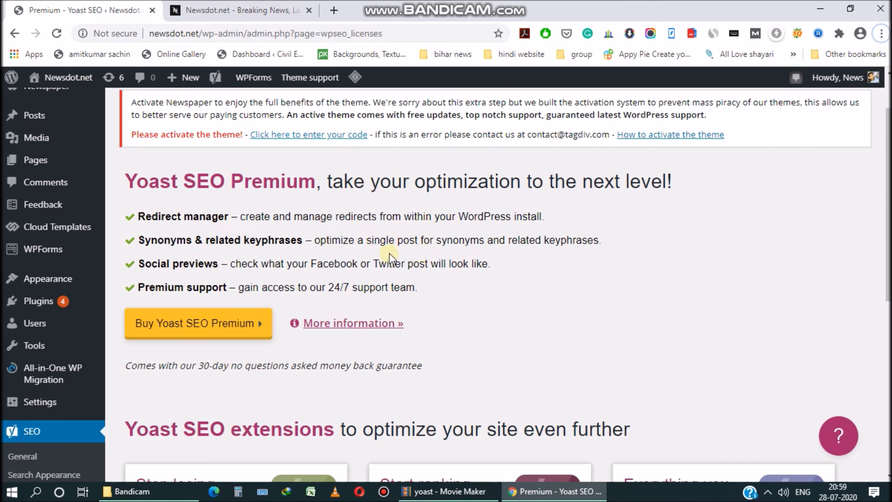
Open the site owner's Instagram profile in a new browser tab.
{"action": "left_click", "coordinate": [333, 10]}
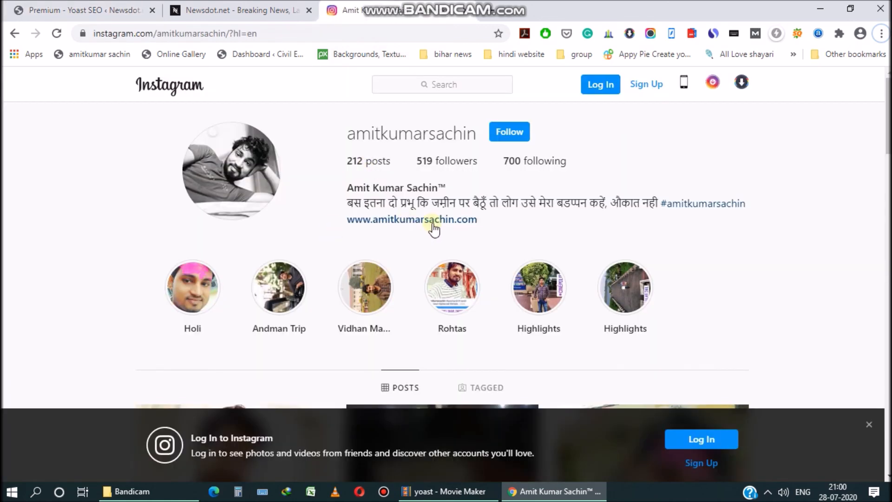